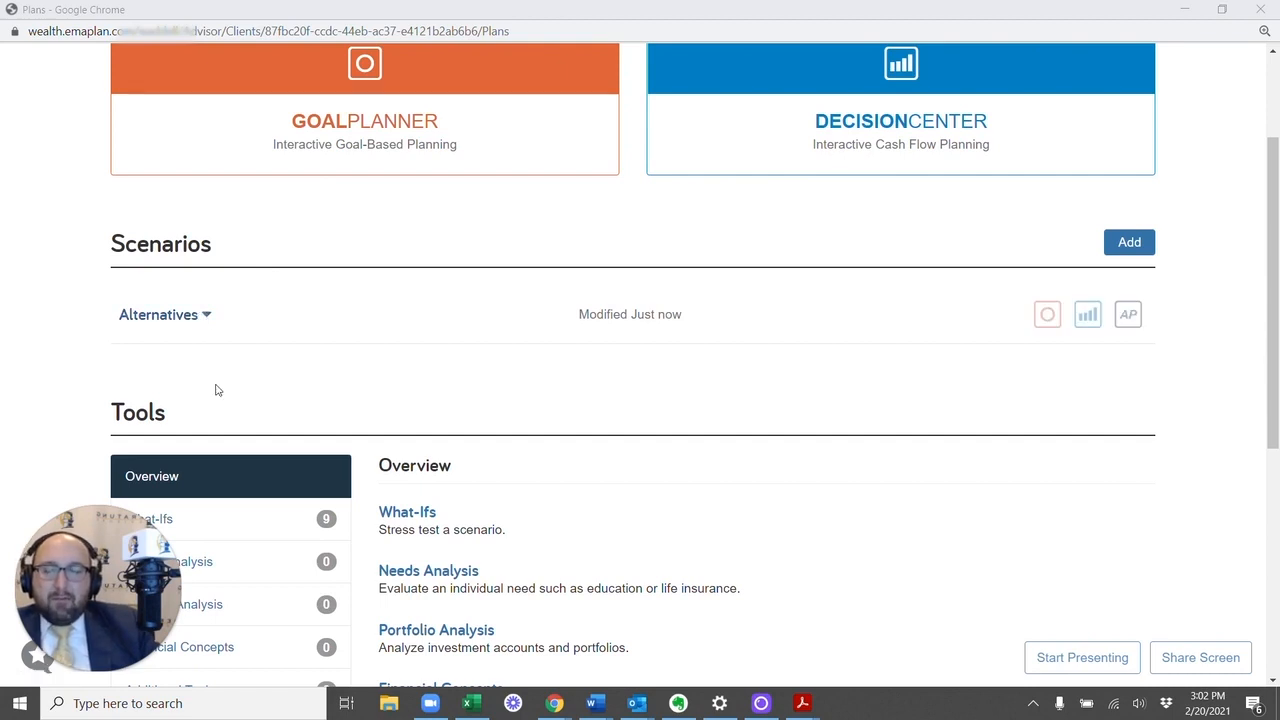
- Duplicate the Alternatives scenario, keeping the default name for the copy
click(205, 318)
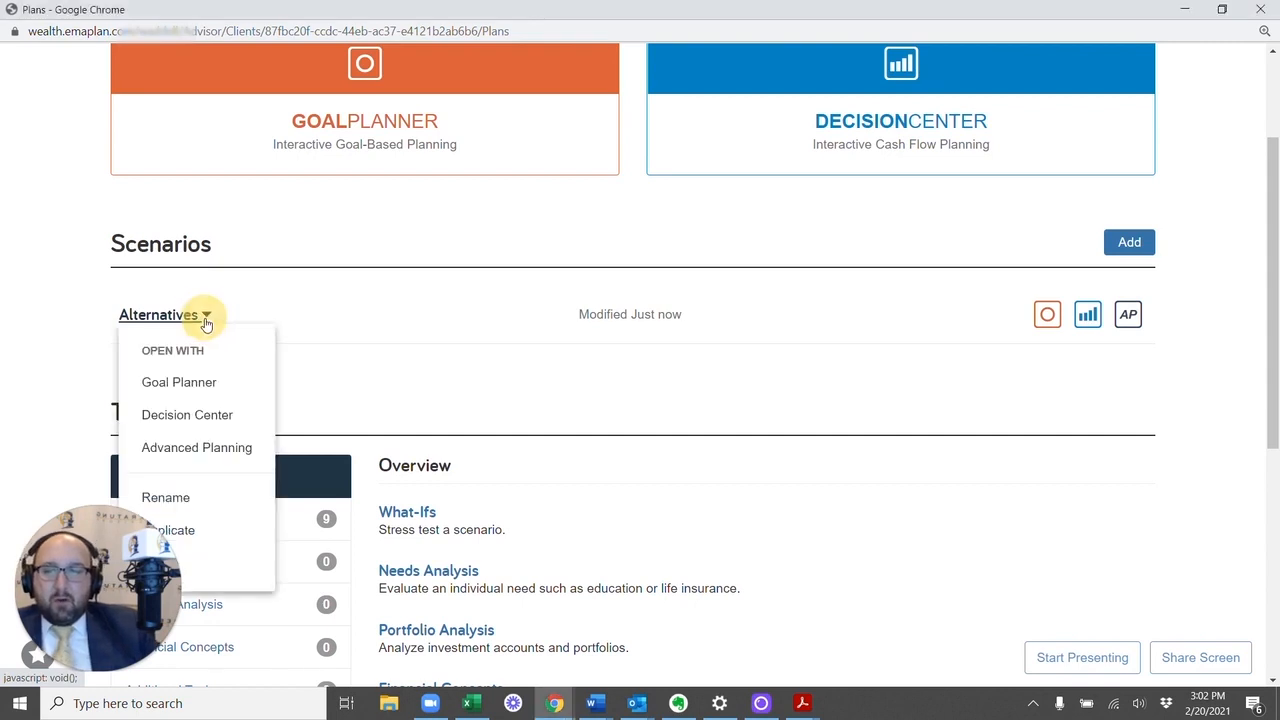
click(196, 532)
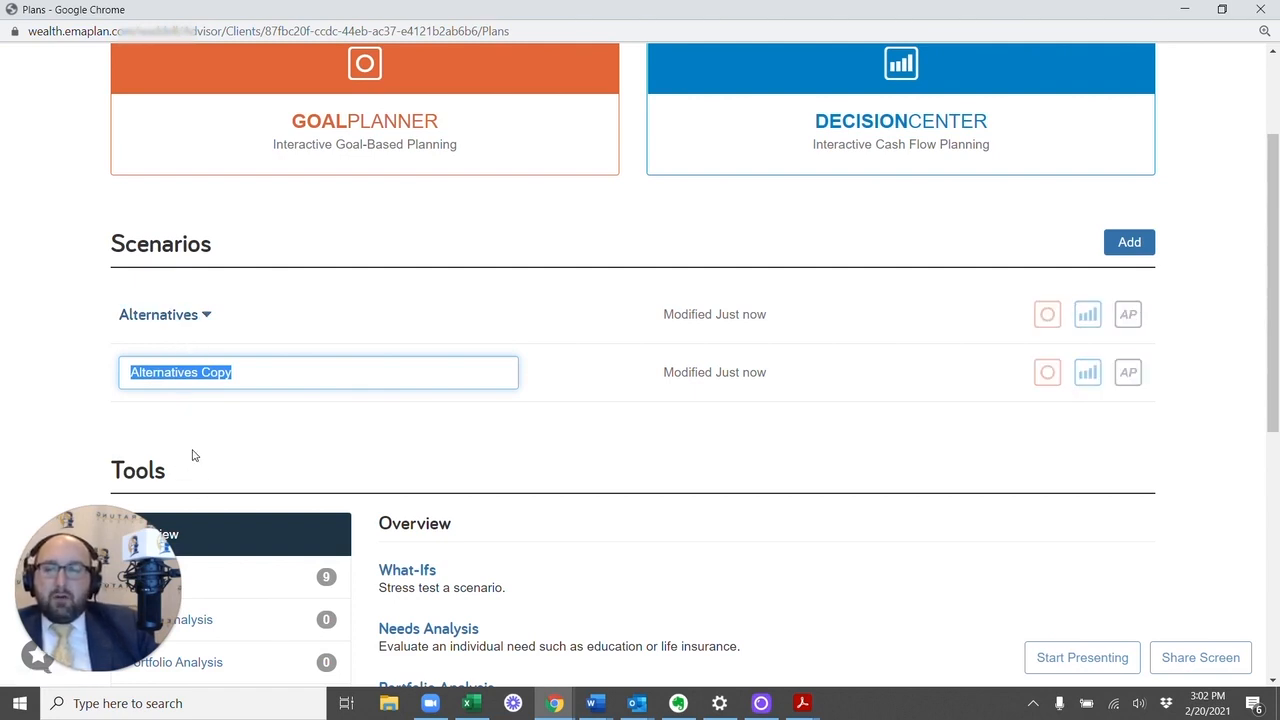
click(239, 412)
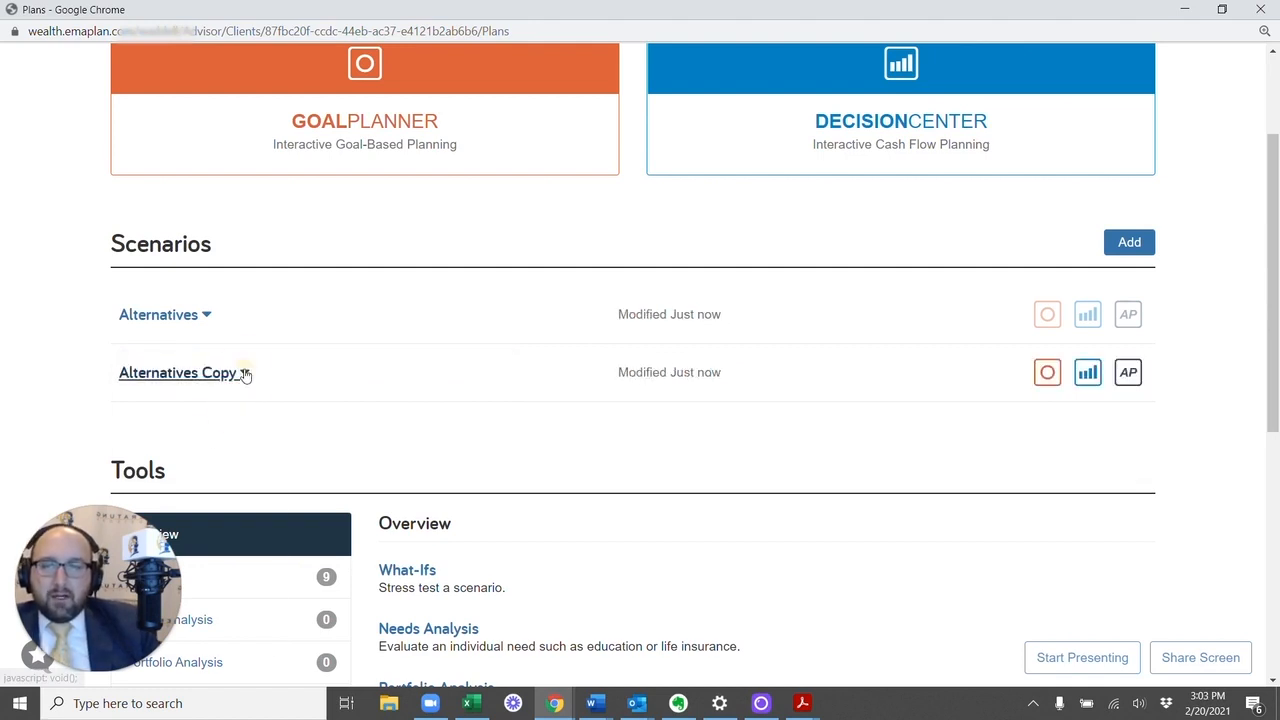
- Delete the duplicated Alternatives scenarios, leaving only the original
click(245, 371)
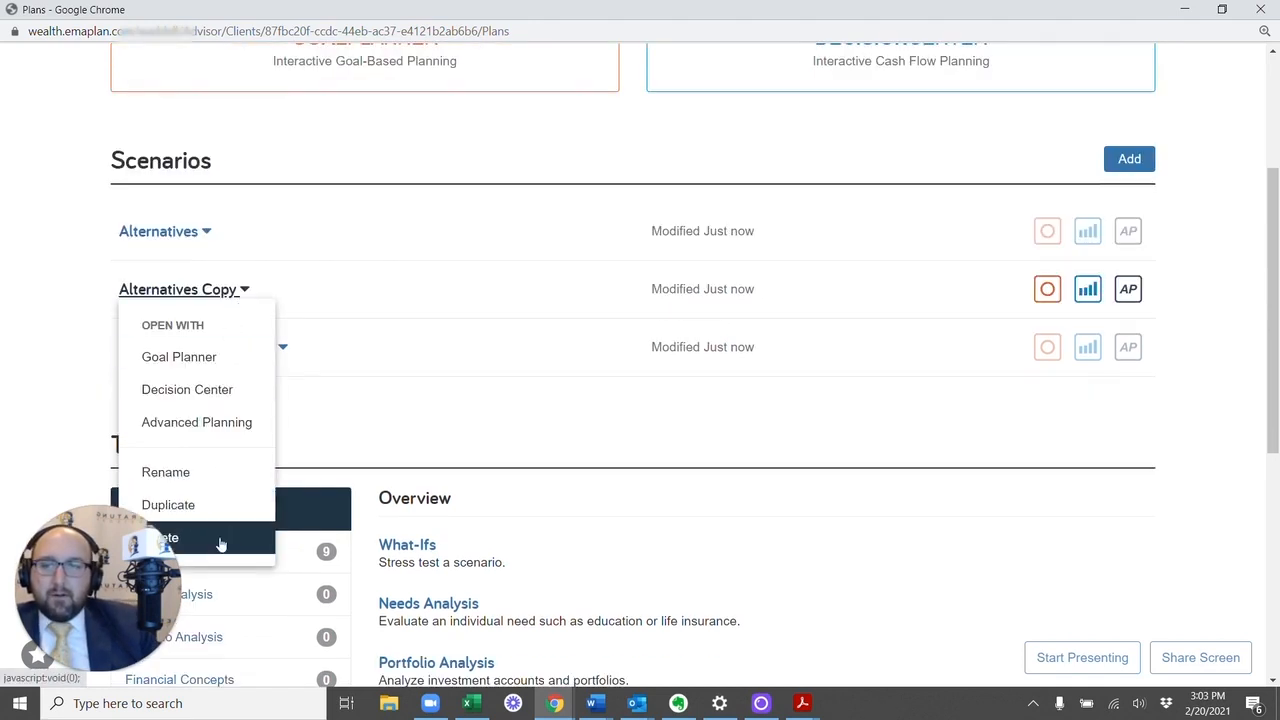
click(220, 543)
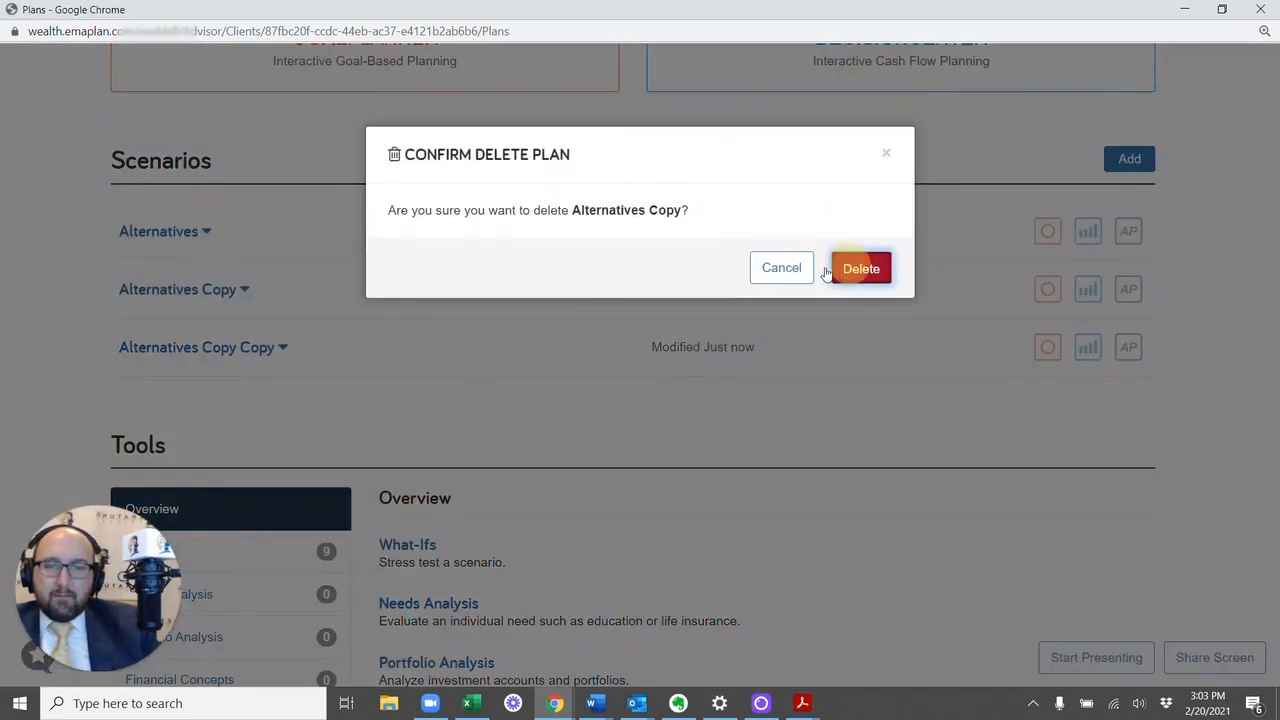
click(832, 268)
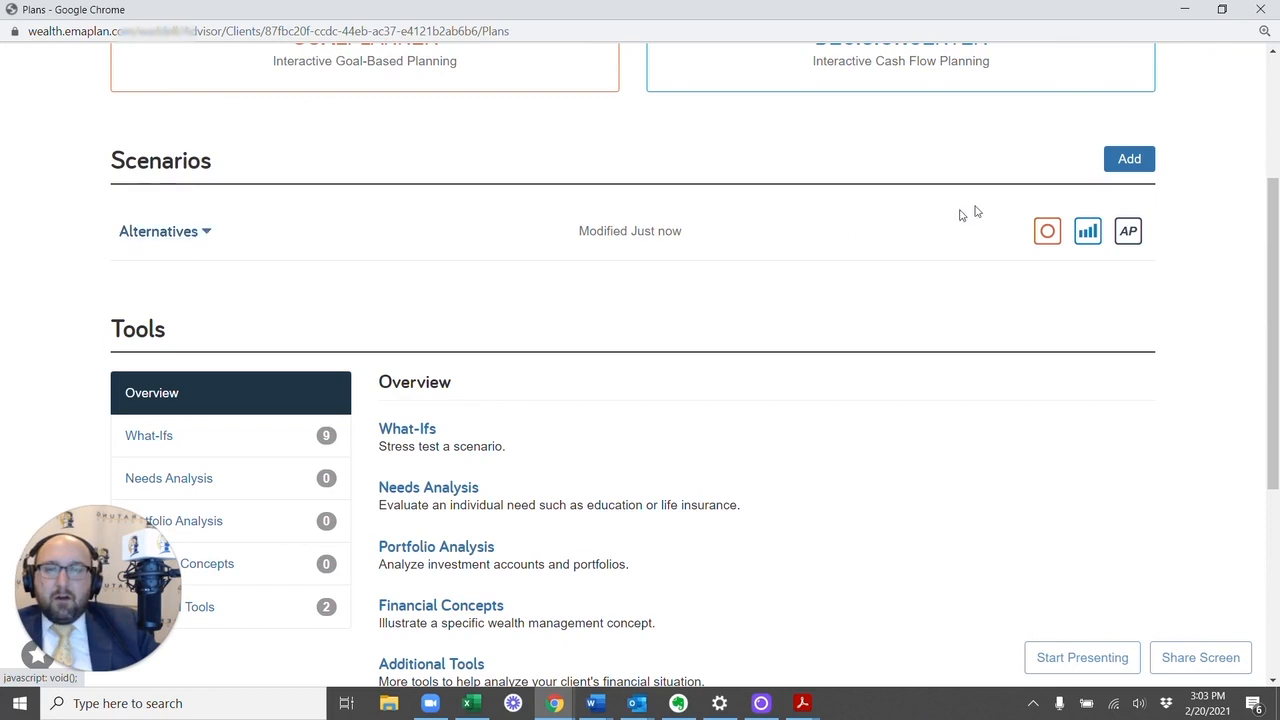
- Open the Alternatives scenario's Retirement/Death Assumptions in Advanced Planning and enter 50 as the first client's assumed age of death
click(1128, 231)
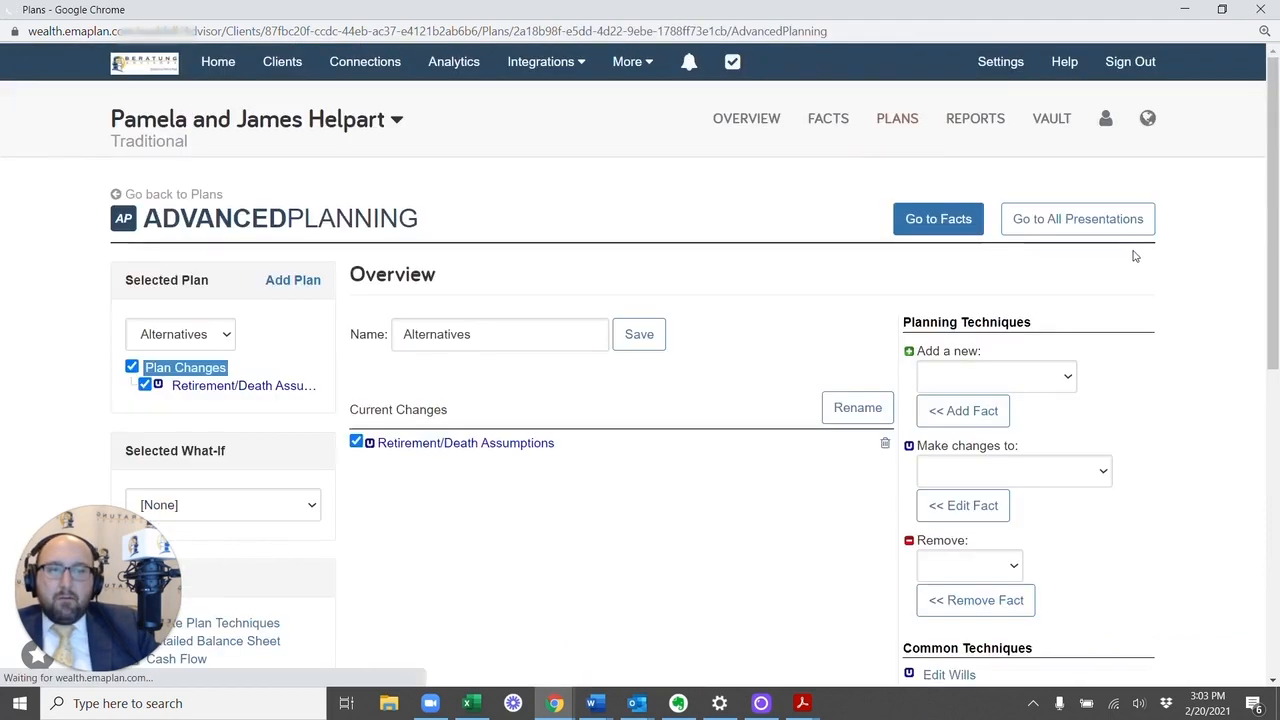
click(509, 447)
scroll(511, 450, down, 3)
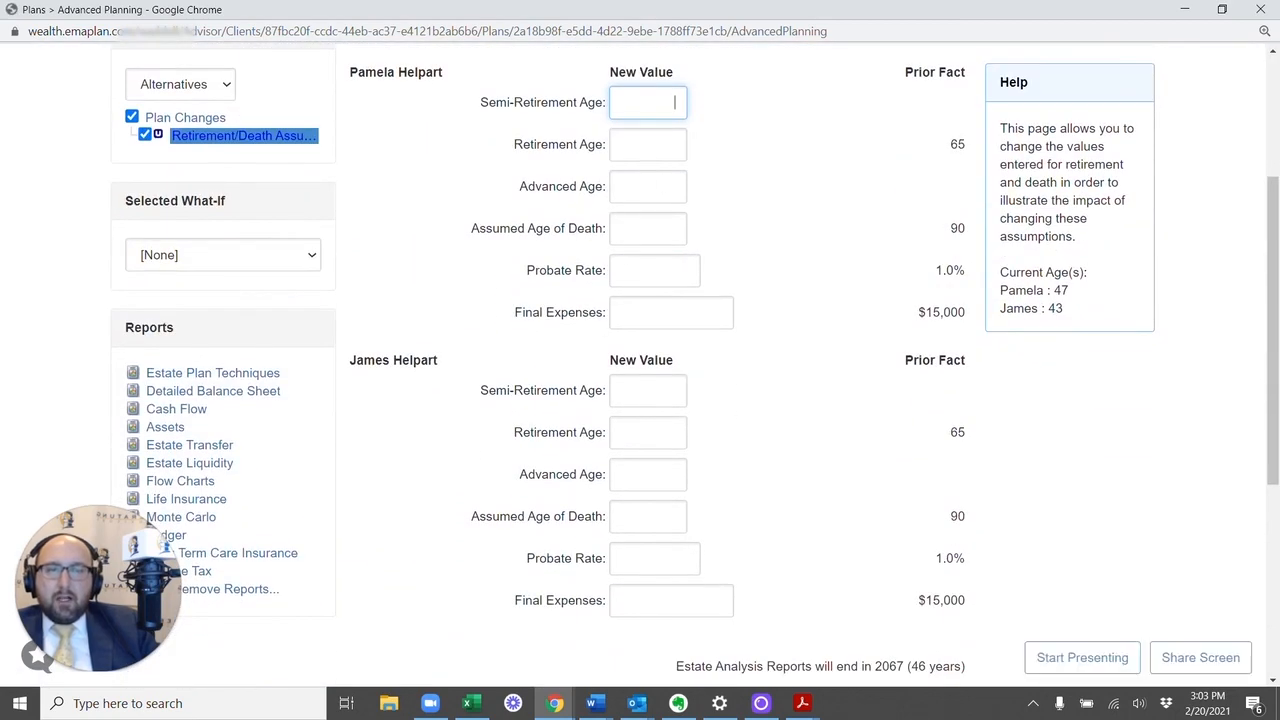
click(655, 230)
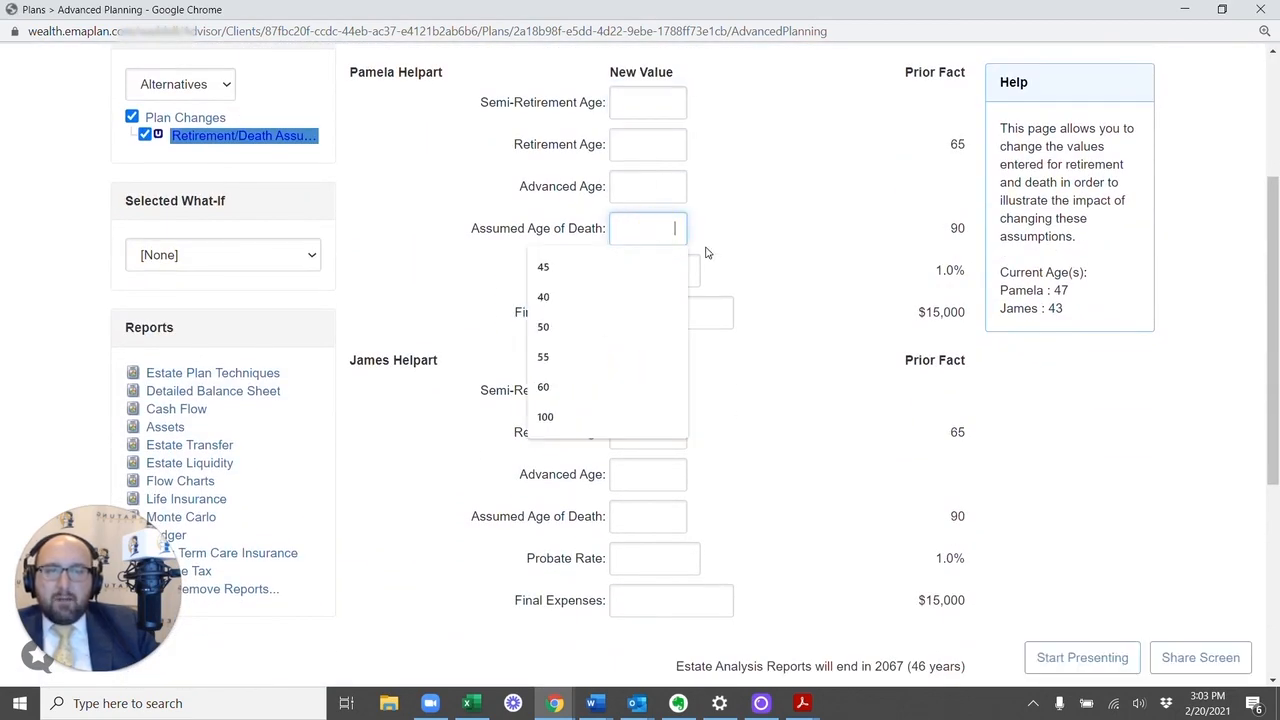
scroll(755, 476, down, 2)
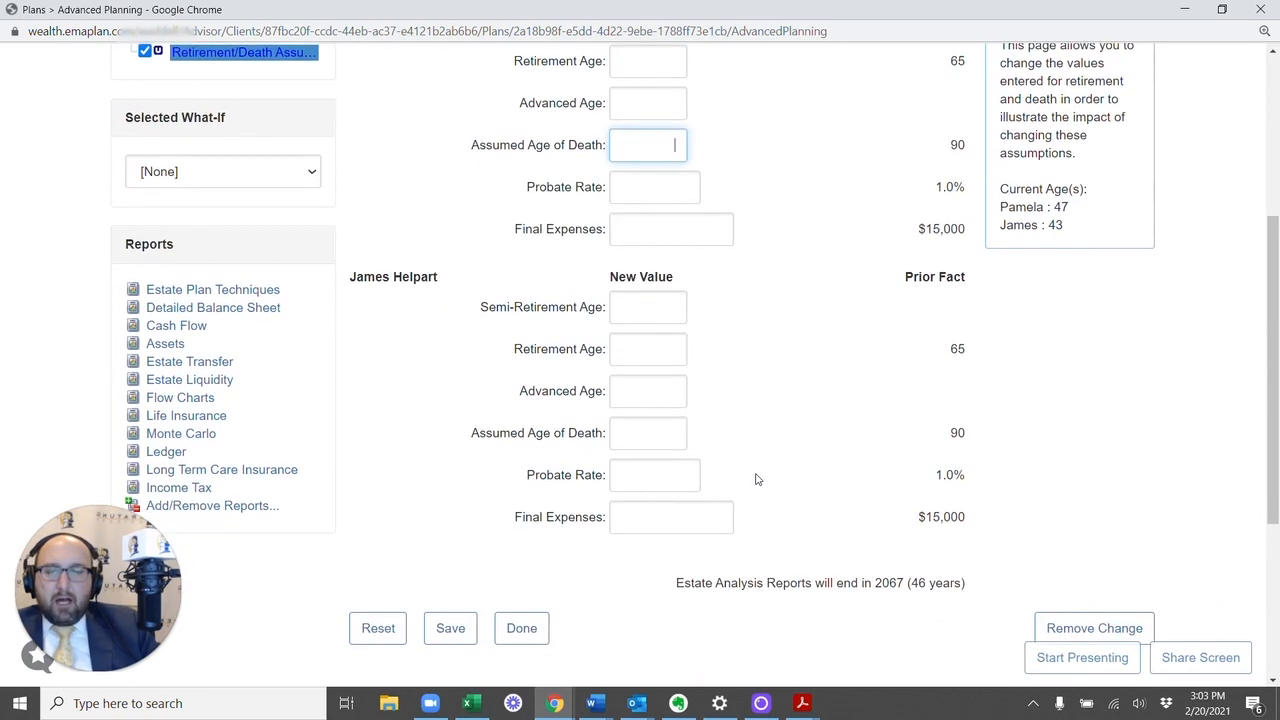
scroll(757, 479, up, 1)
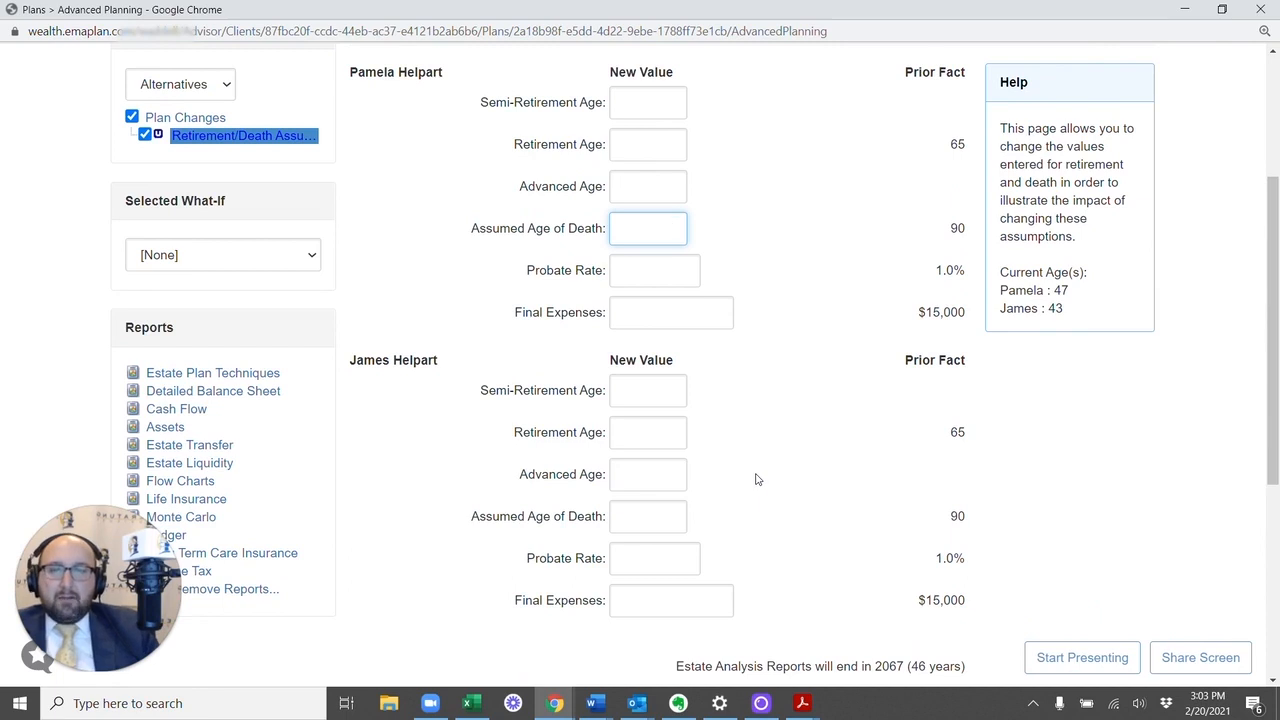
scroll(764, 353, up, 1)
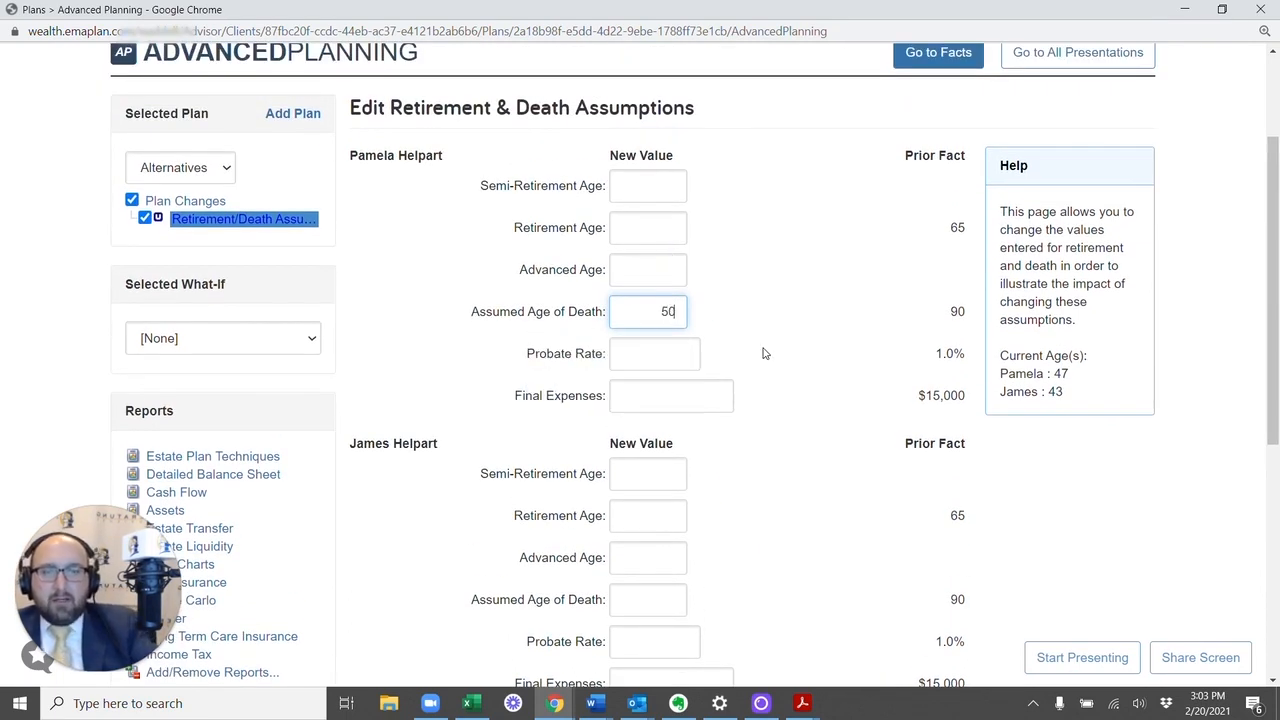
click(764, 353)
scroll(765, 353, down, 1)
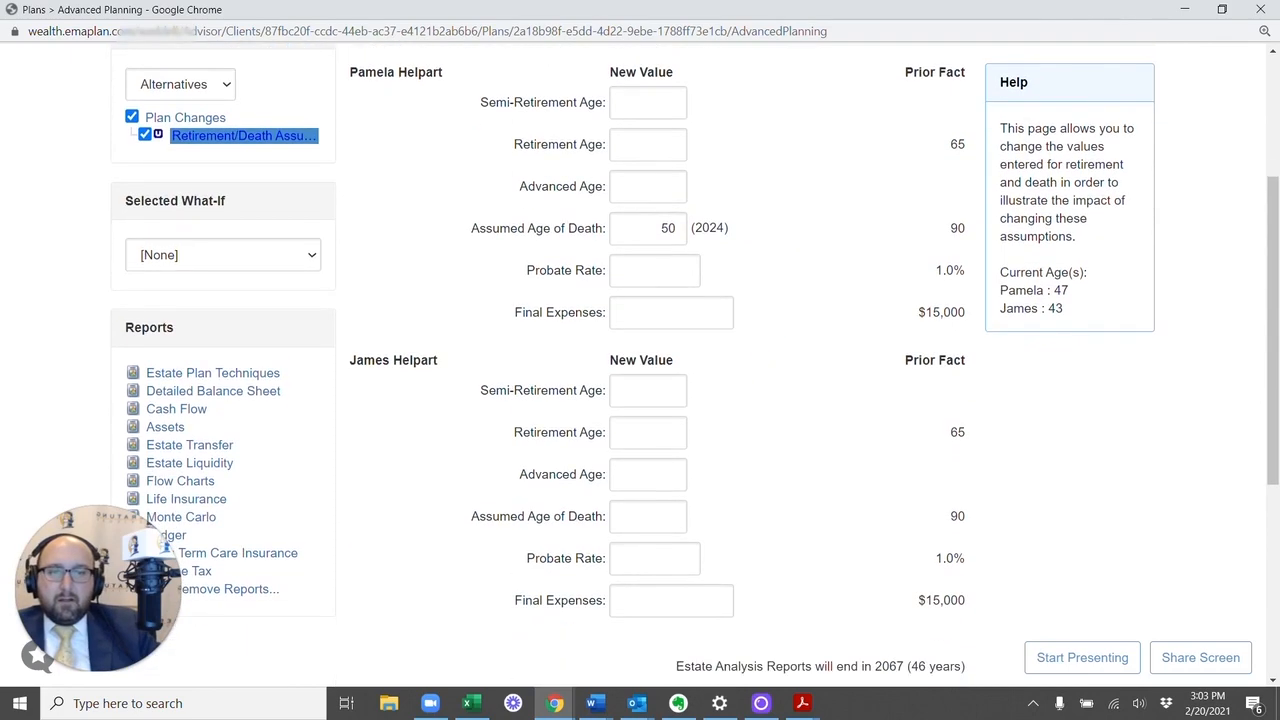
scroll(358, 392, up, 2)
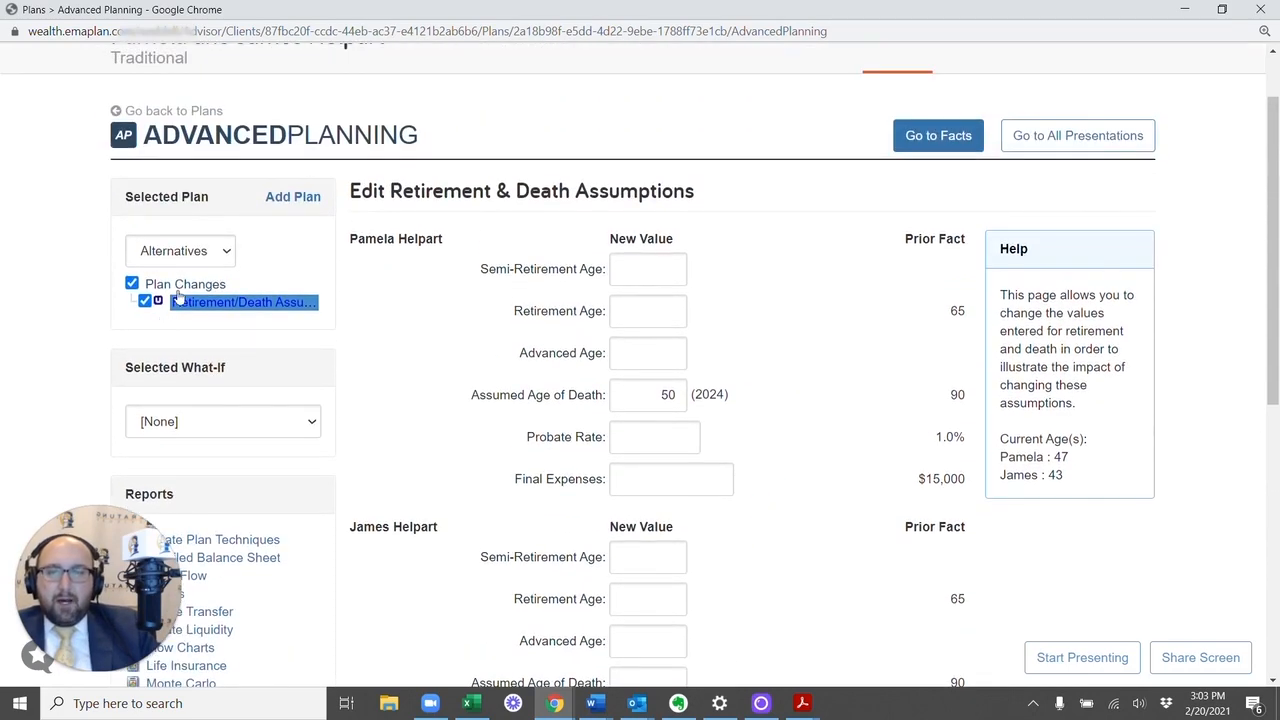
scroll(355, 377, up, 1)
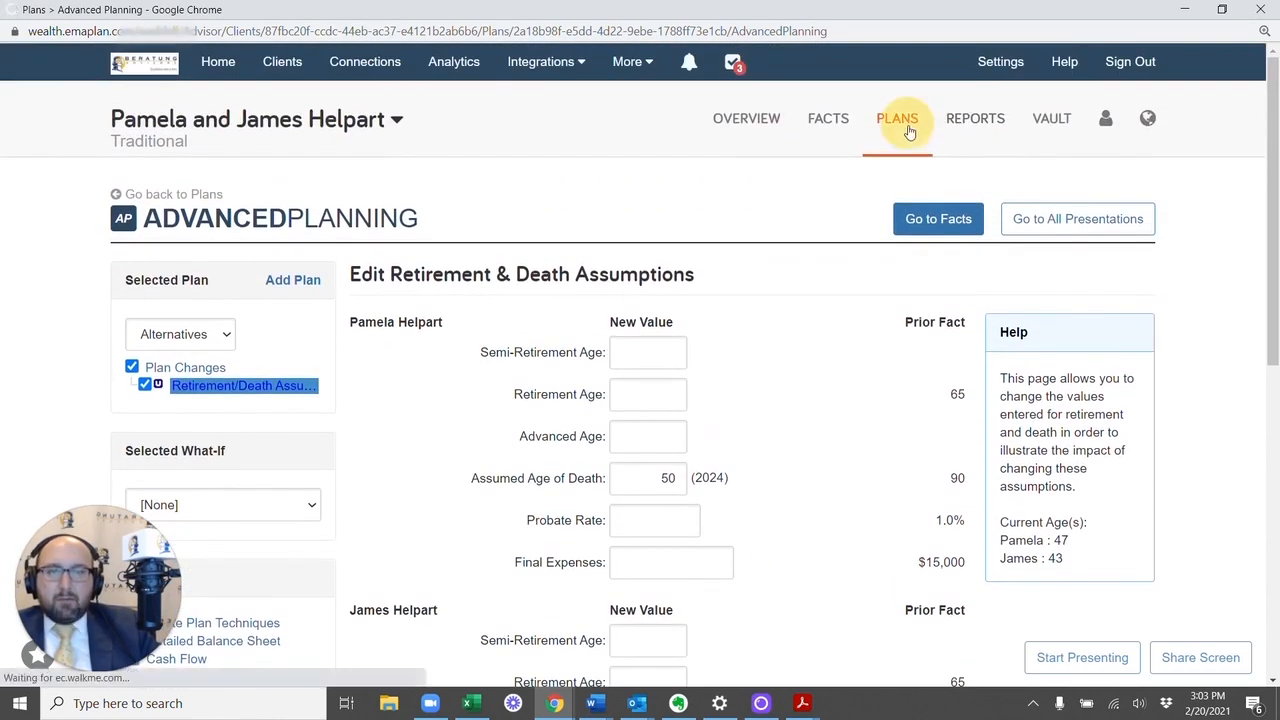
- Open the Decision Center from the client's plans and show the Alternatives plan in the Lifetime Portfolio Value report
click(812, 265)
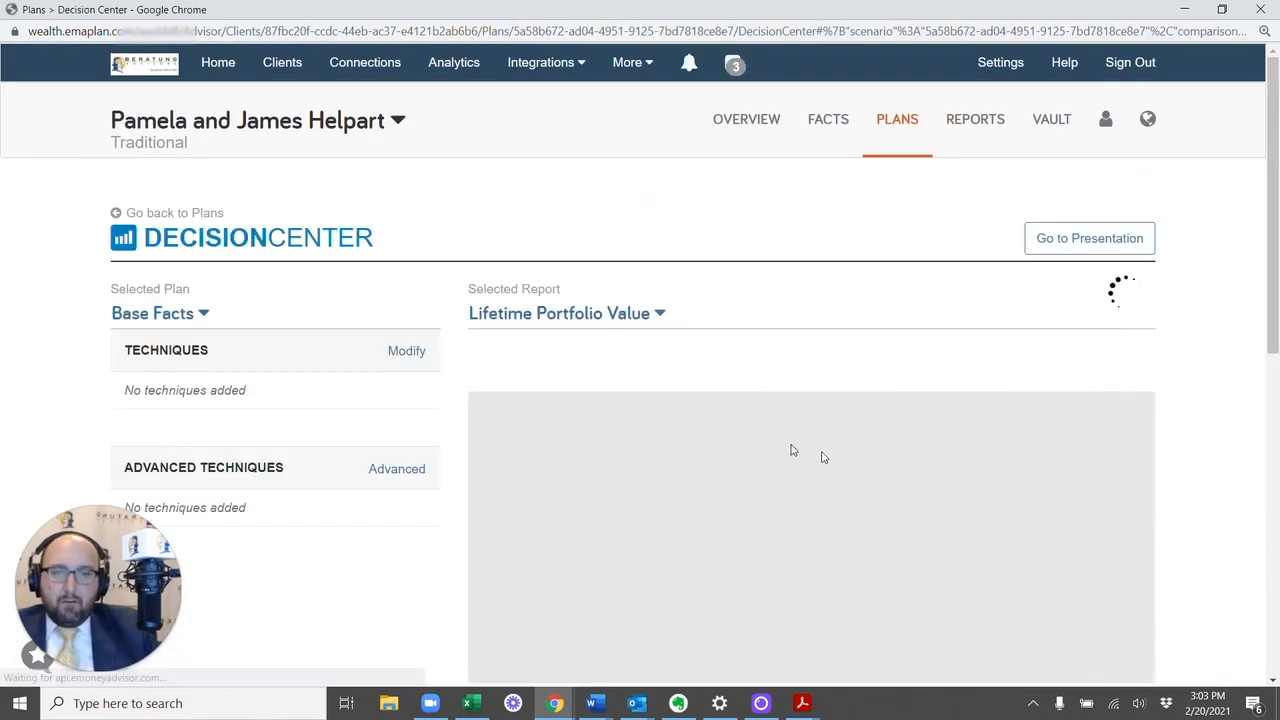
scroll(768, 461, down, 2)
scroll(768, 461, down, 2)
scroll(817, 274, up, 1)
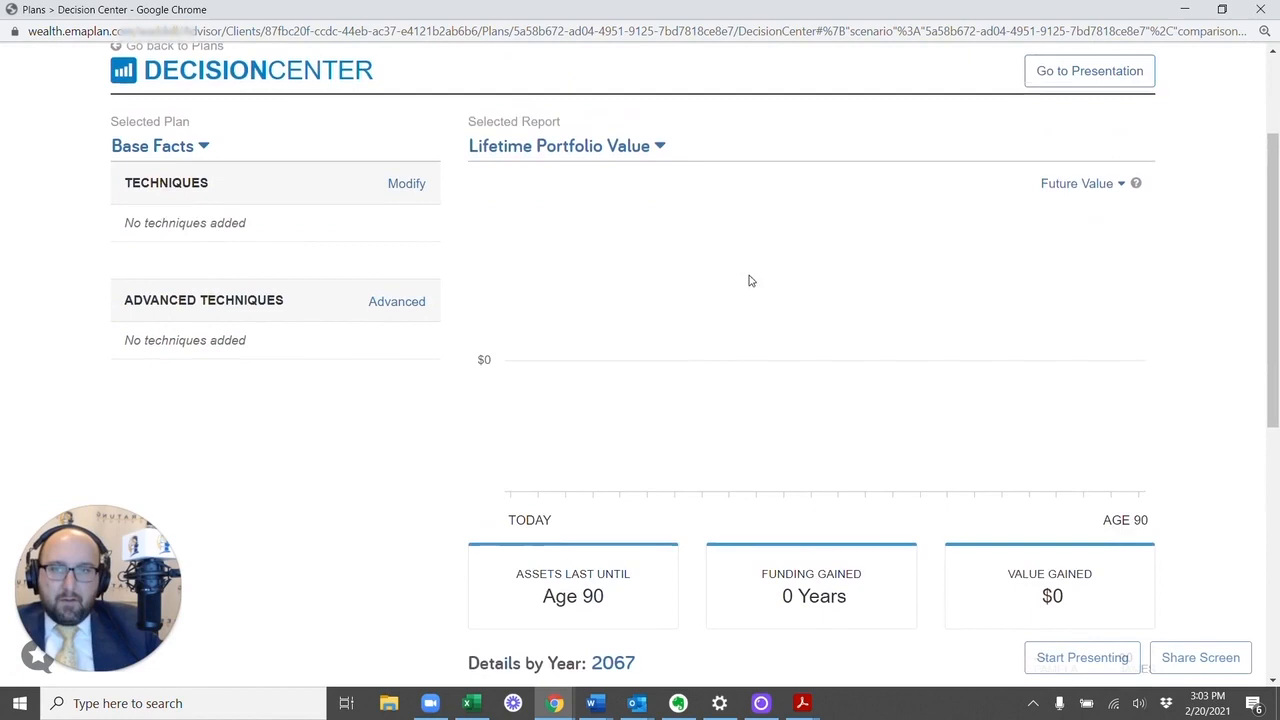
click(201, 158)
click(200, 226)
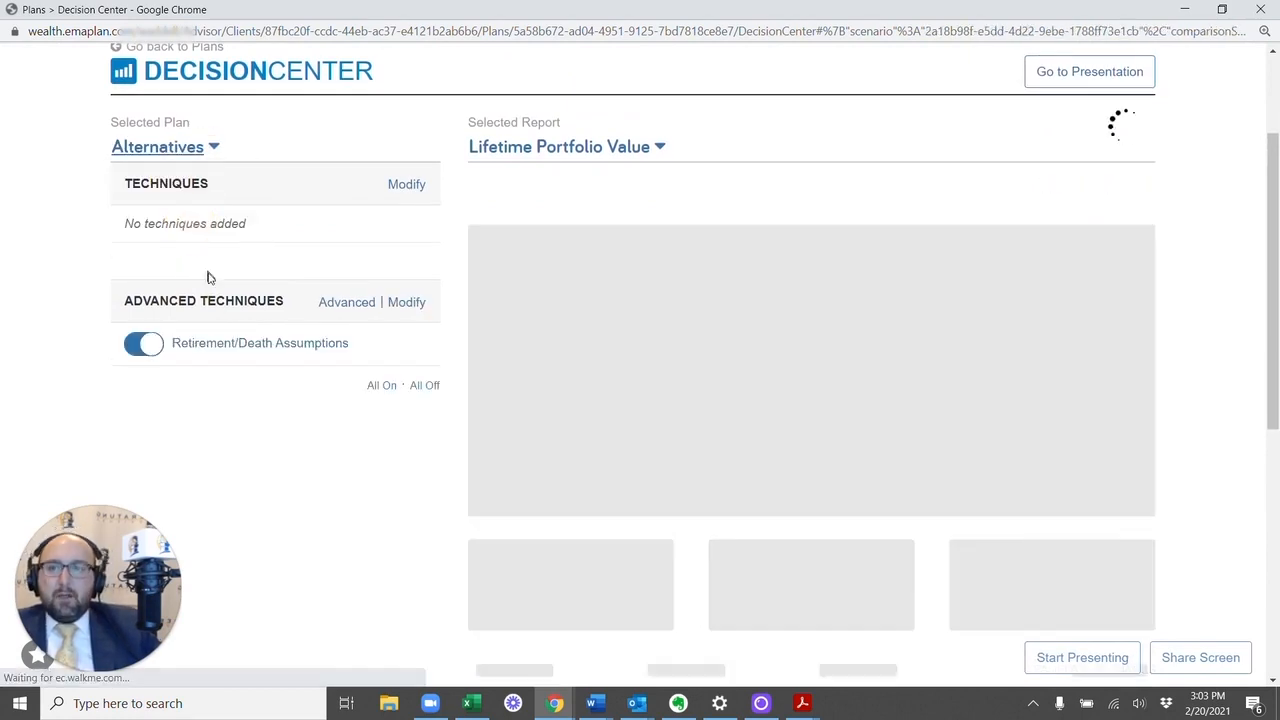
- Switch the Retirement/Death Assumptions advanced technique off and back on
click(147, 351)
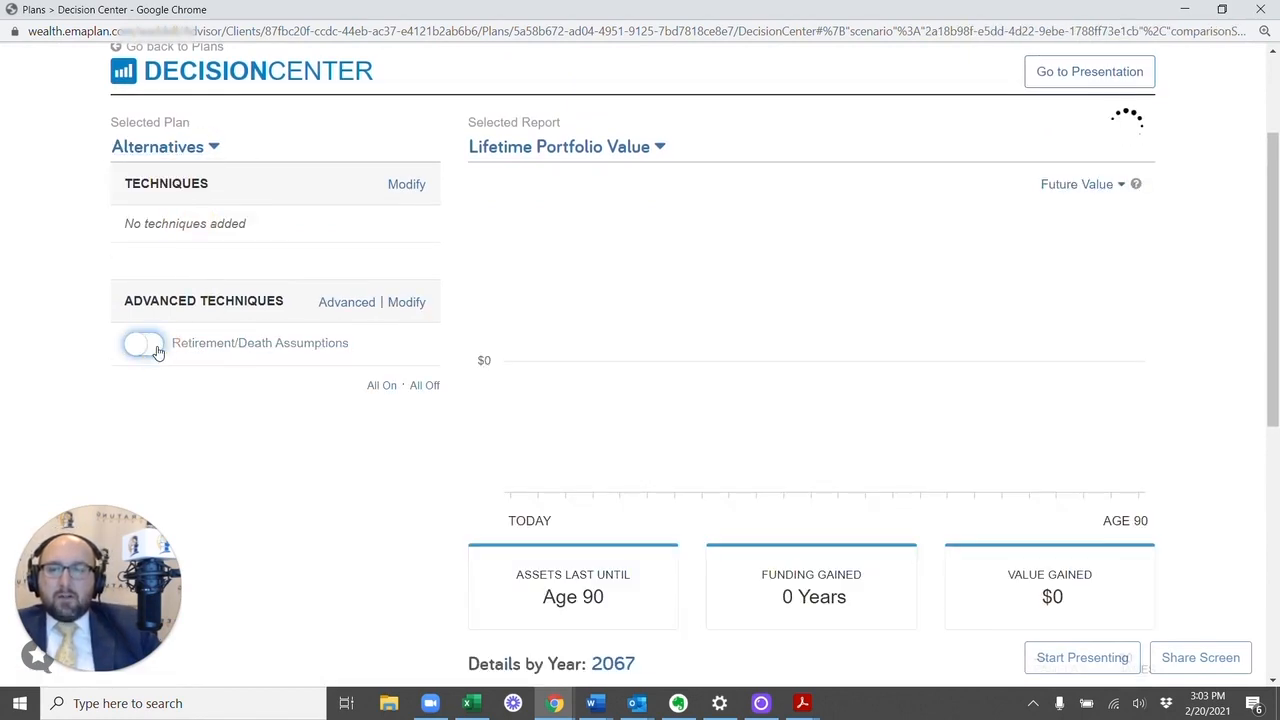
click(140, 427)
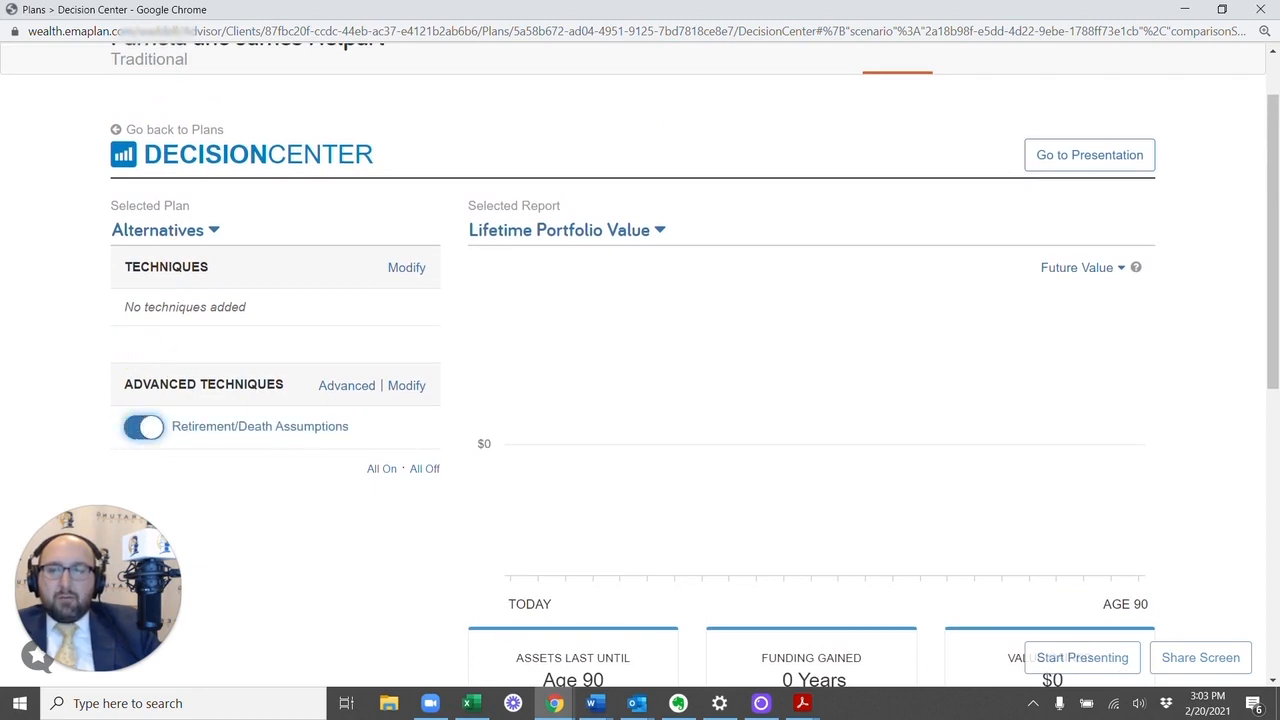
scroll(800, 117, up, 1)
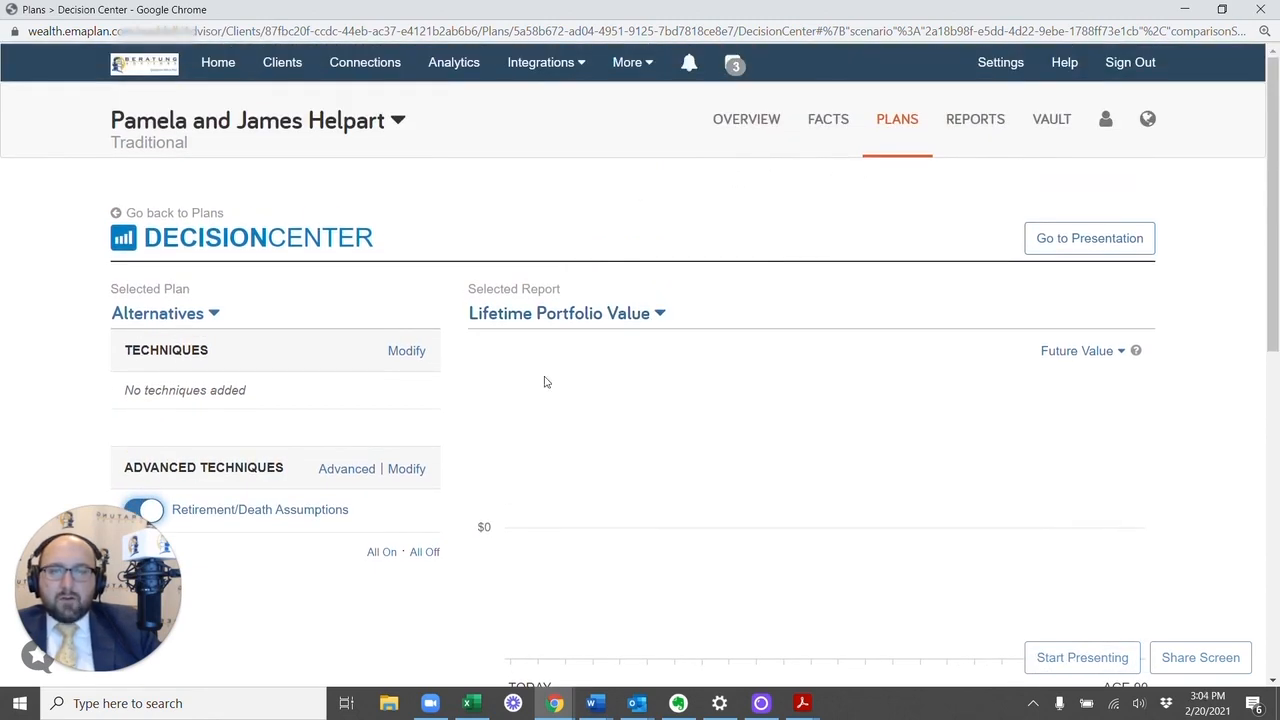
- Return to the plans overview, duplicate the Alternatives scenario and name the copy with the first client's short name plus "Premature Death"
click(900, 133)
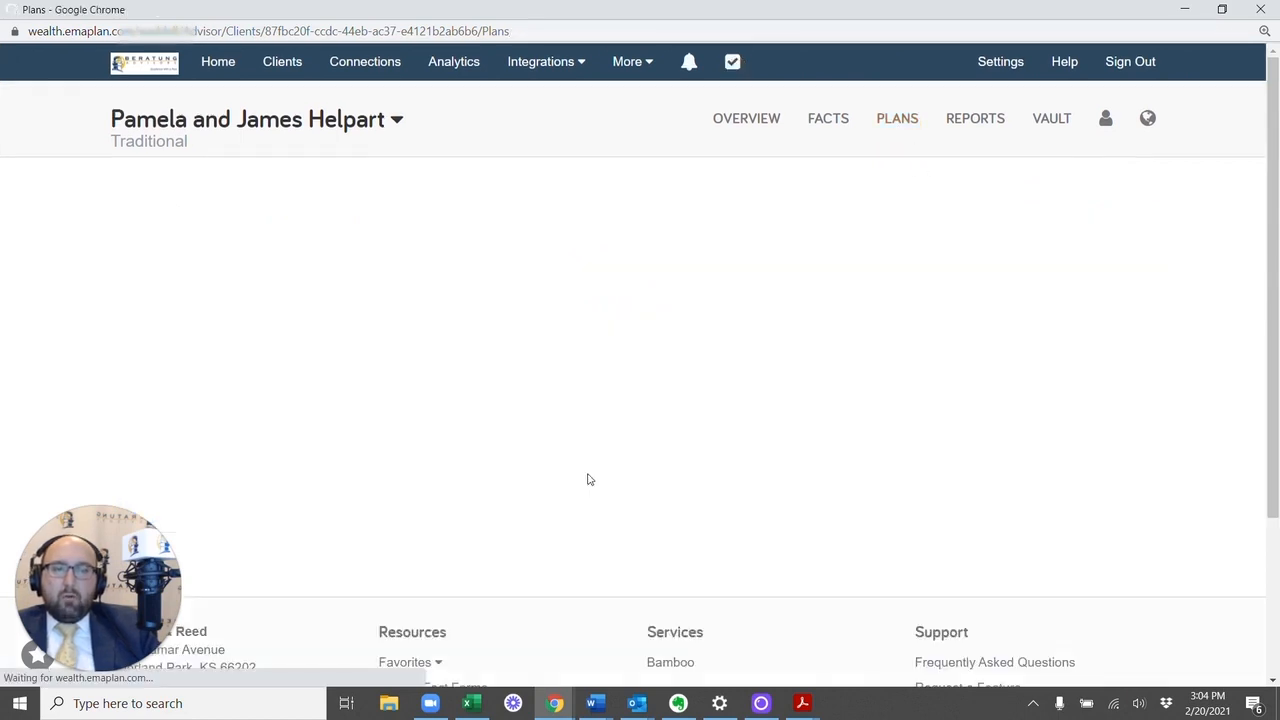
scroll(396, 478, down, 2)
click(175, 316)
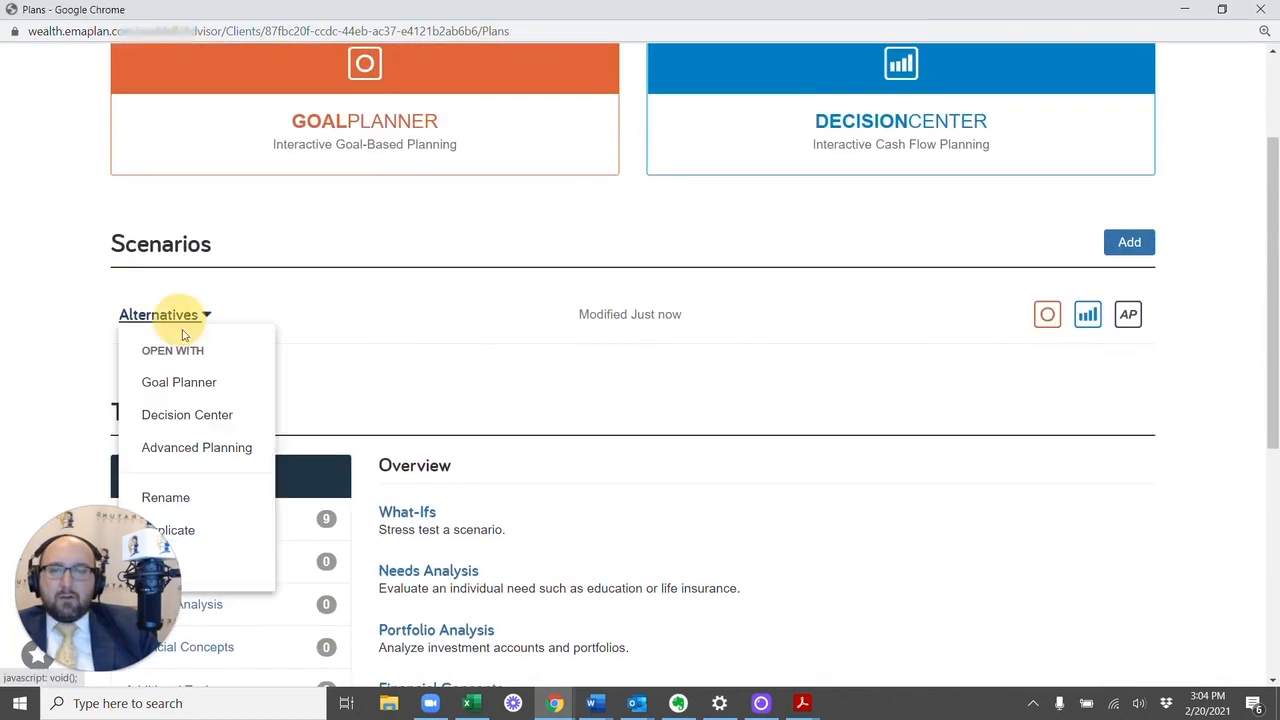
click(202, 543)
text(Pam Premature Death)
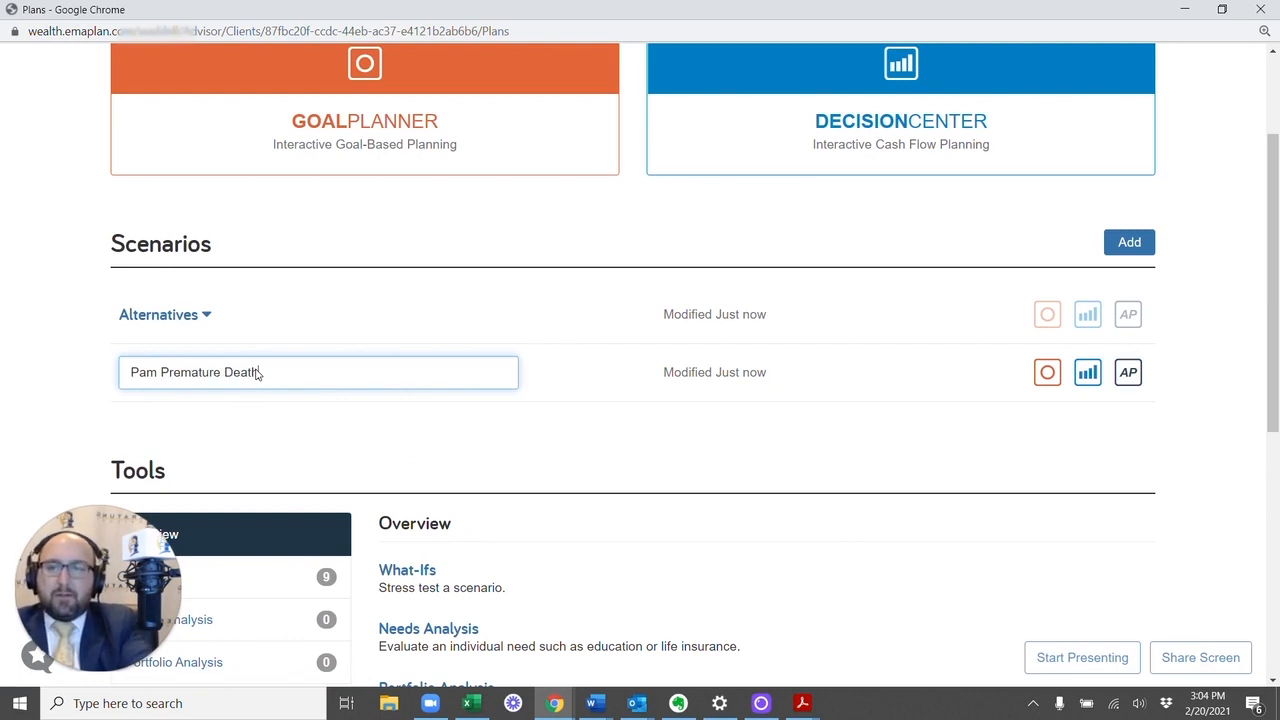
click(252, 406)
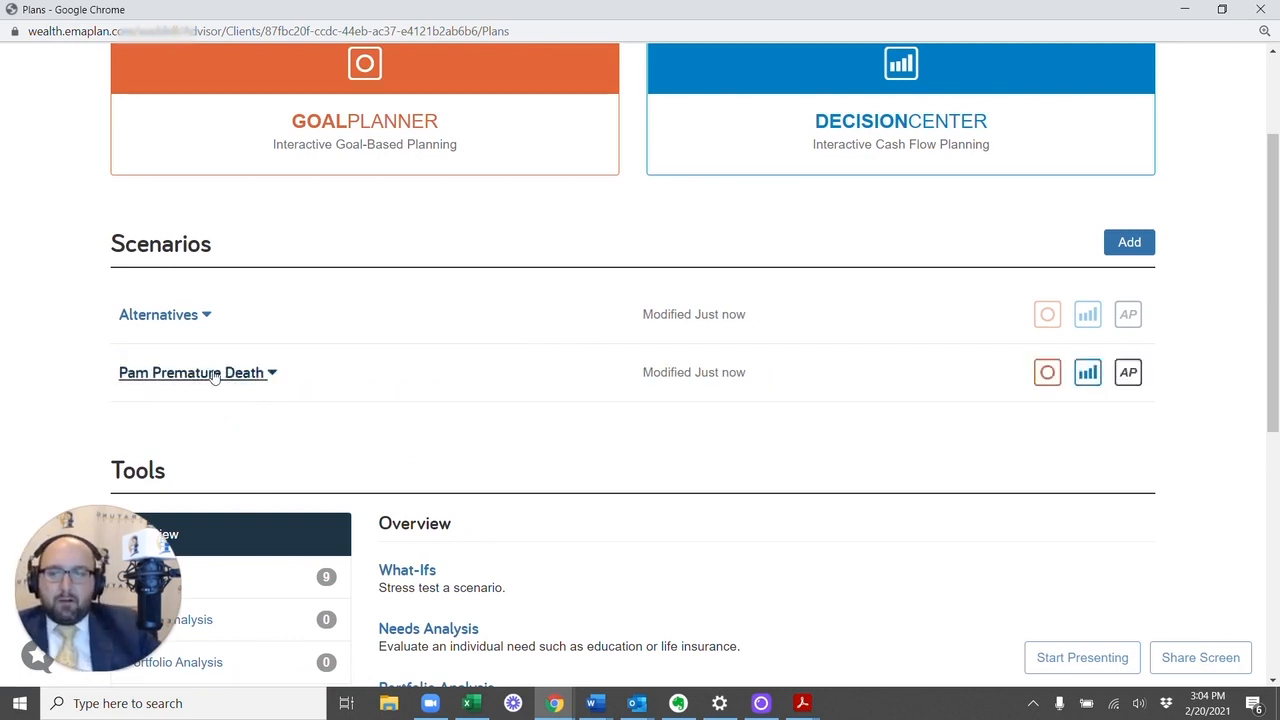
- In the premature death scenario's Retirement/Death Assumptions in Advanced Planning, set the first client's assumed age of death to 50 and save
click(1136, 377)
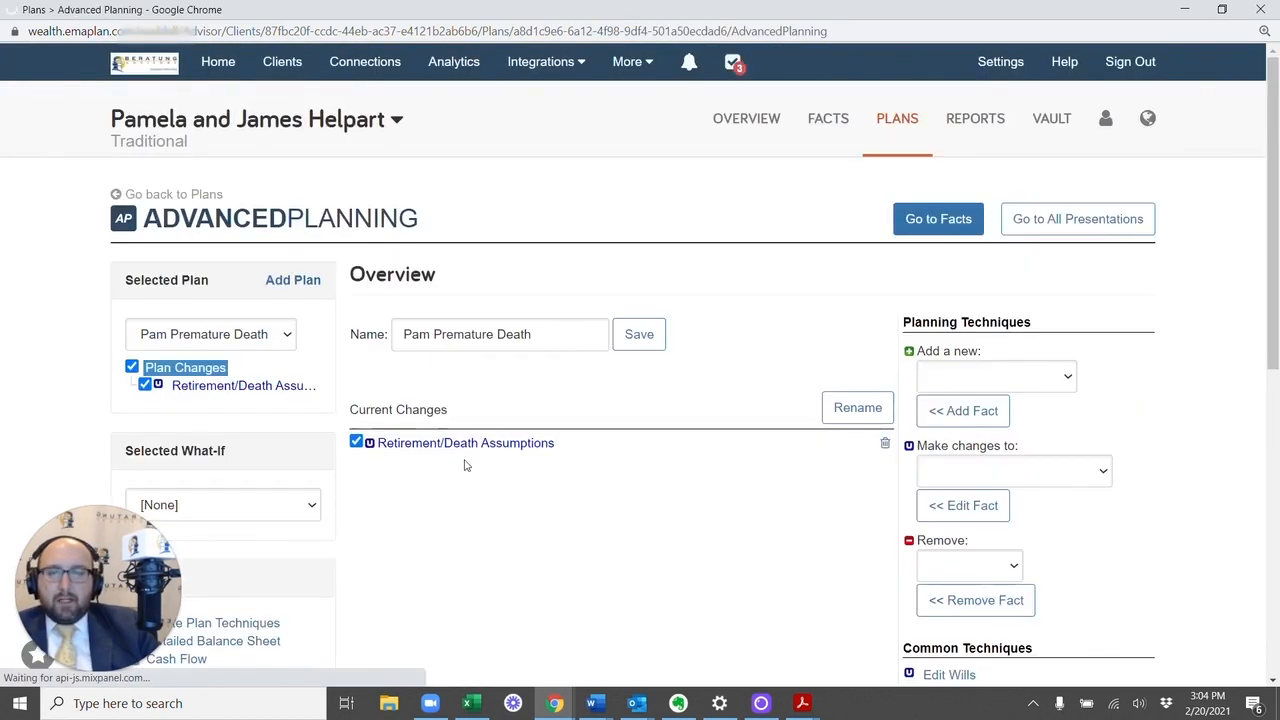
click(469, 450)
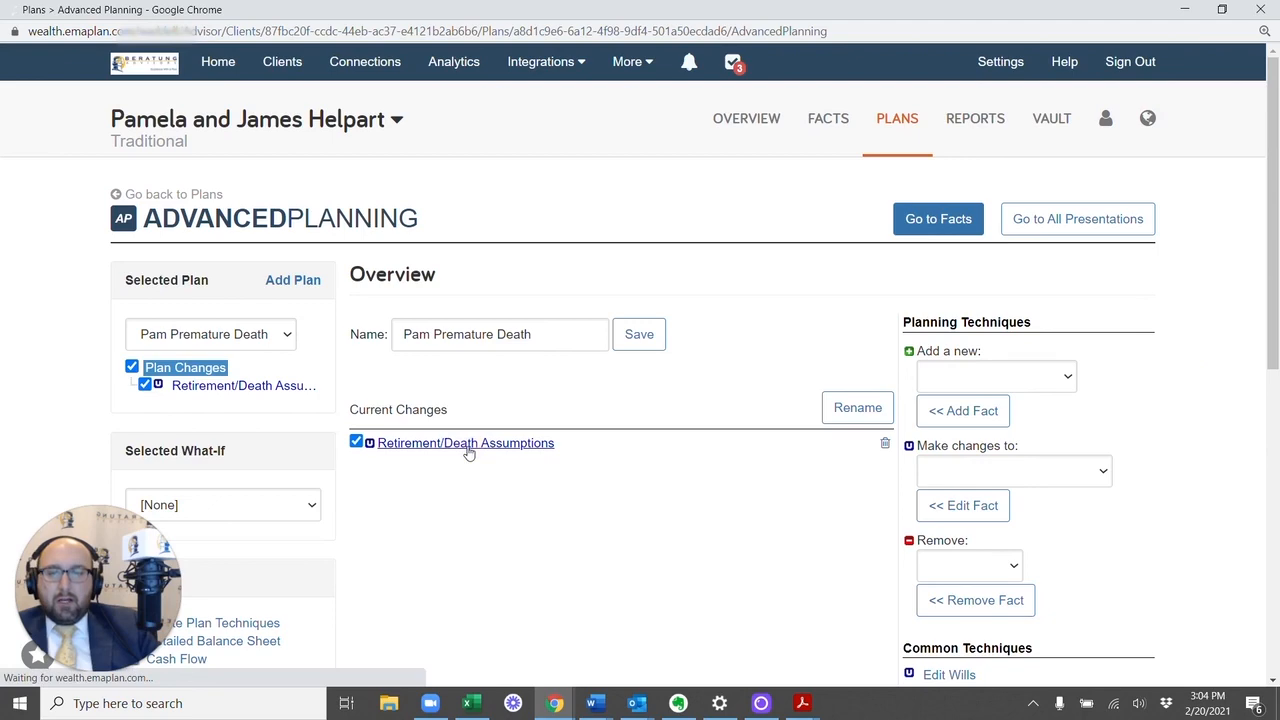
scroll(829, 286, down, 3)
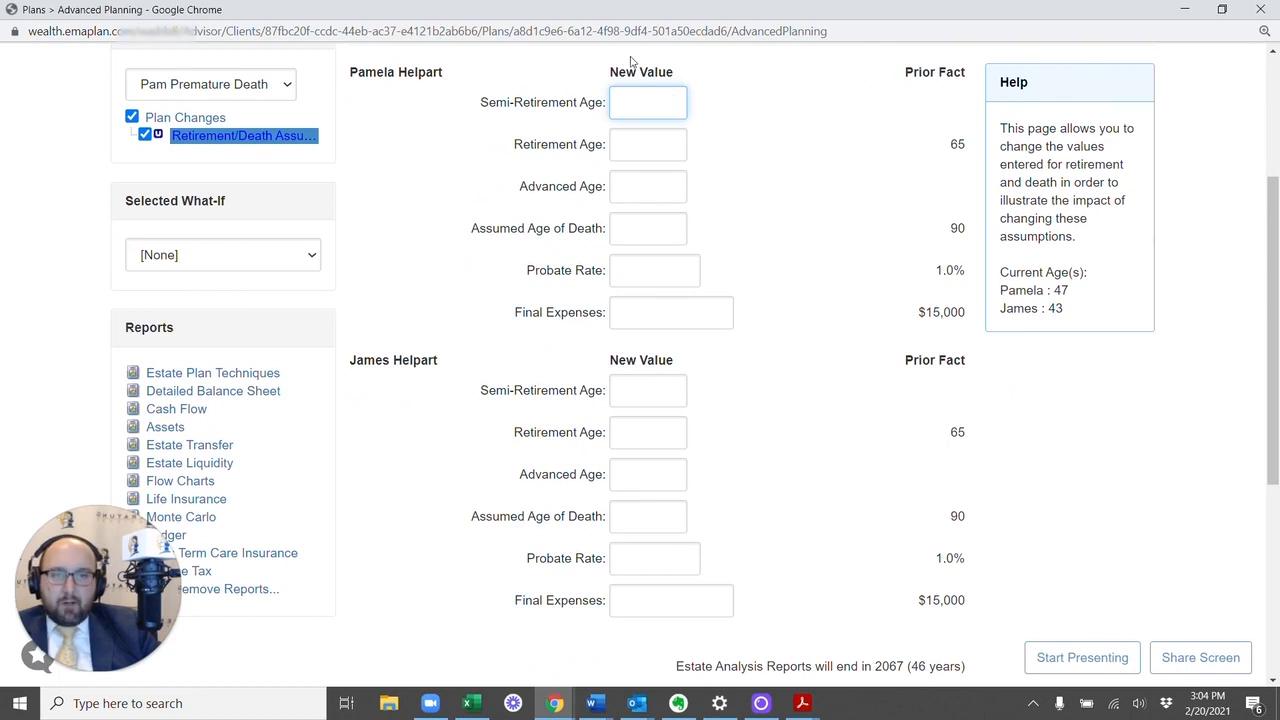
click(663, 228)
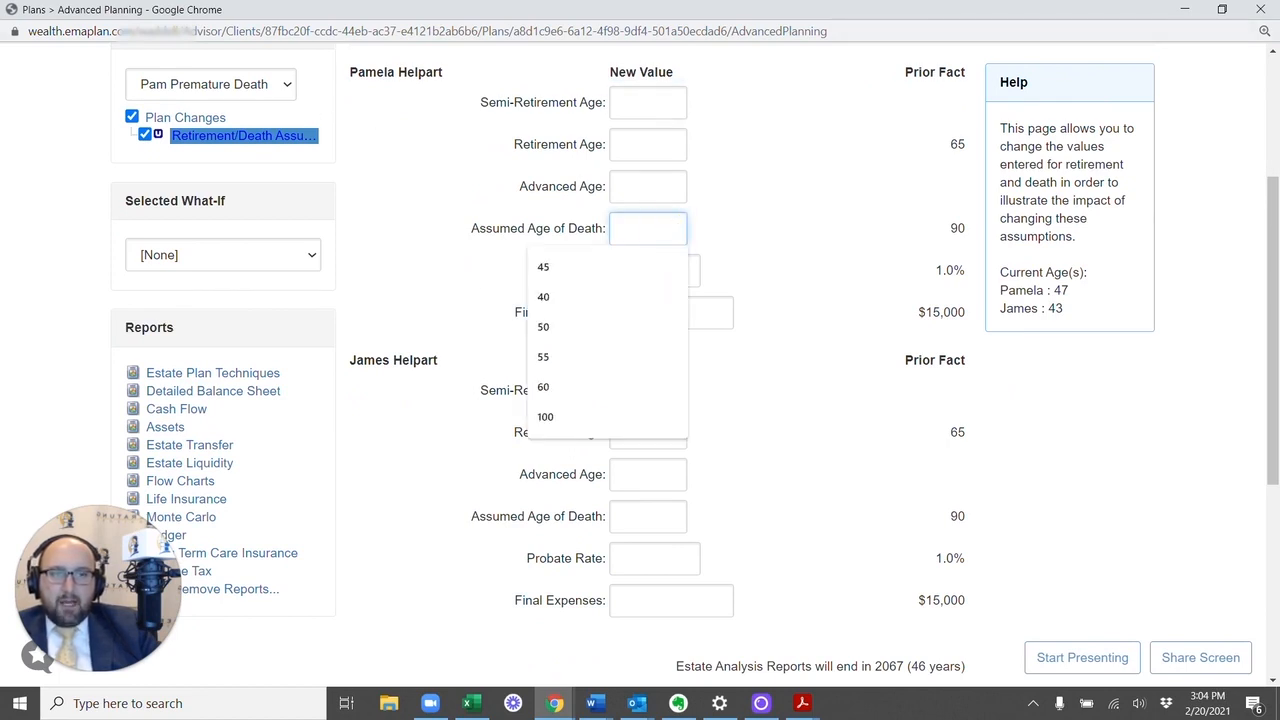
text(50)
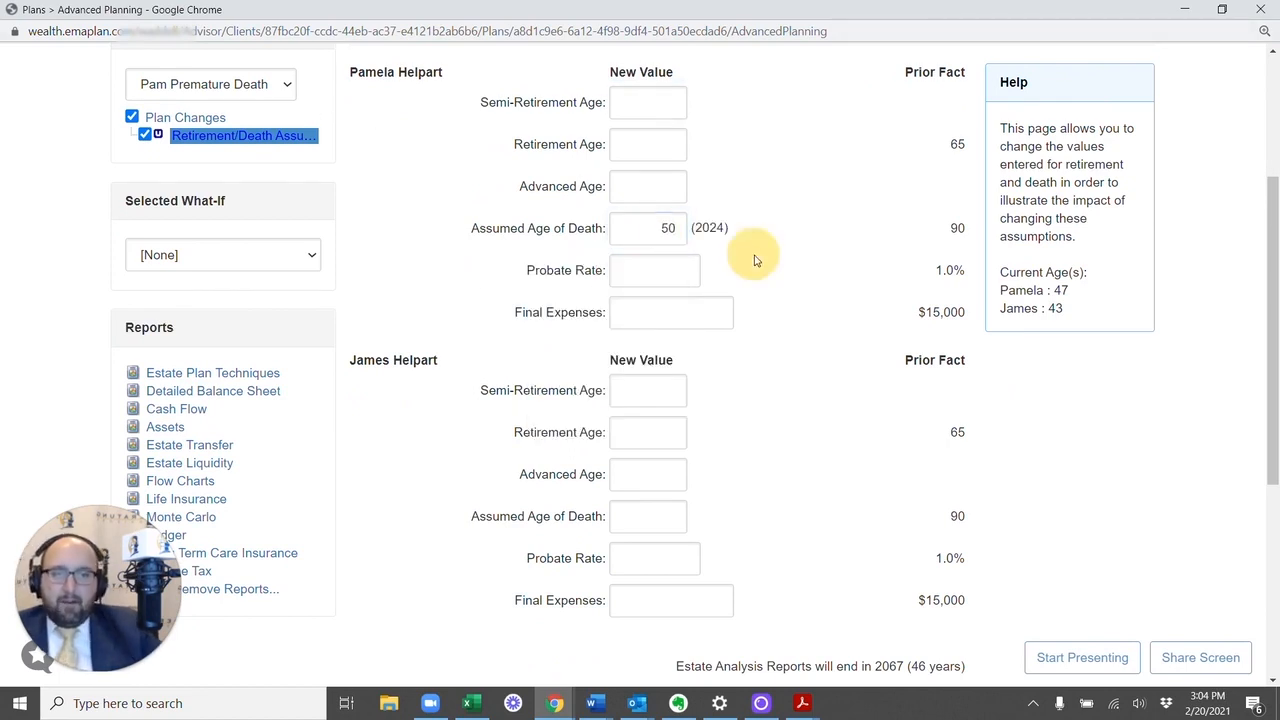
scroll(745, 265, down, 1)
scroll(449, 543, down, 1)
click(450, 544)
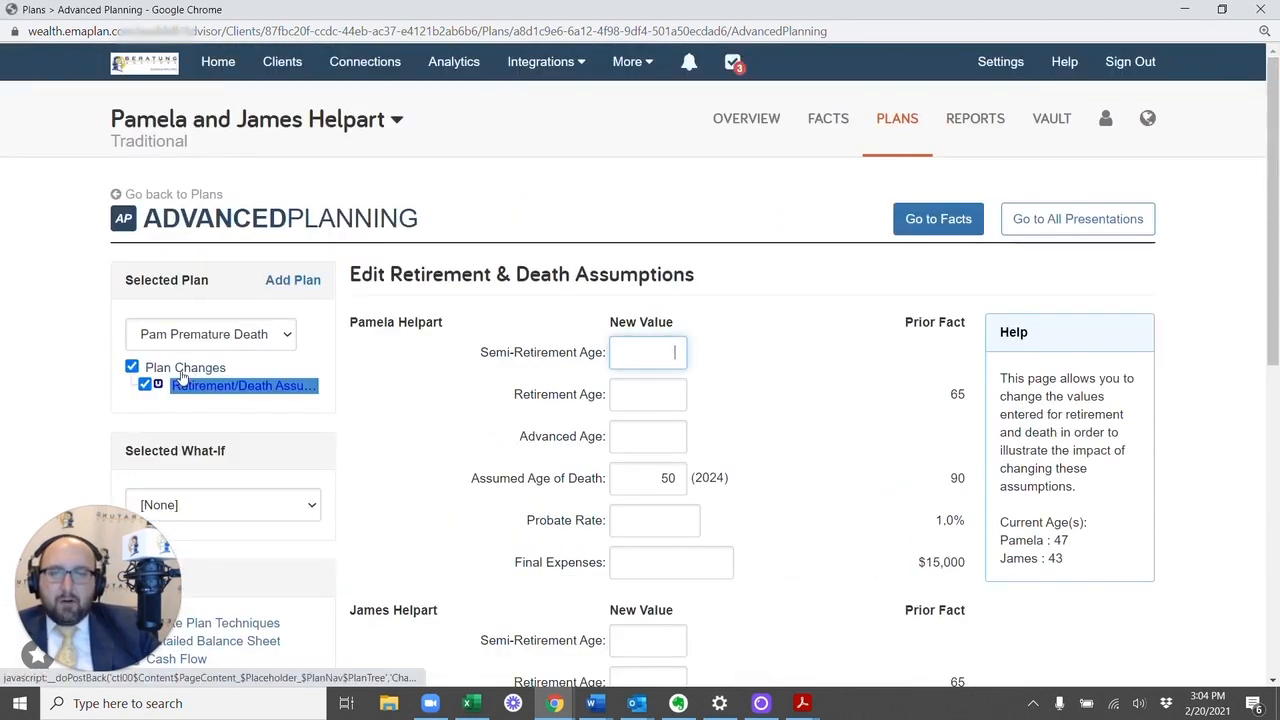
- In the plan changes overview, rename the Retirement/Death Assumptions change with the first client's short name plus "Premature Death at 50"
click(184, 368)
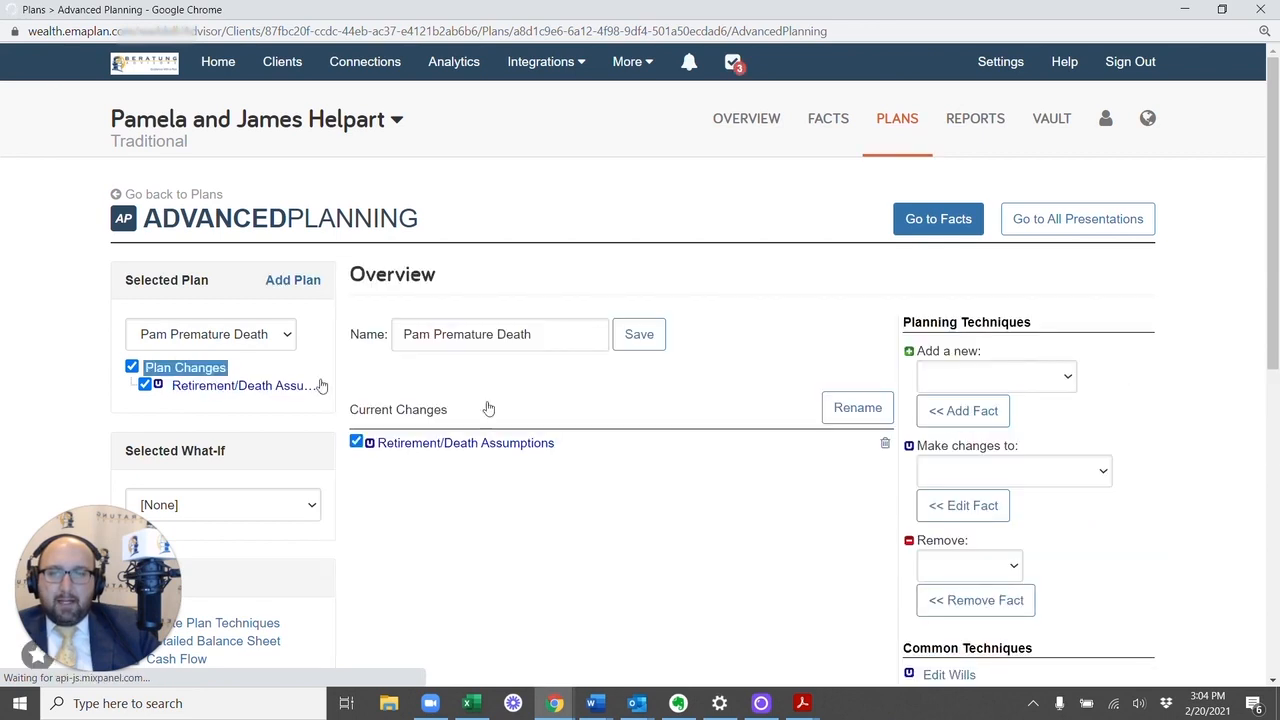
click(860, 408)
triple_click(800, 454)
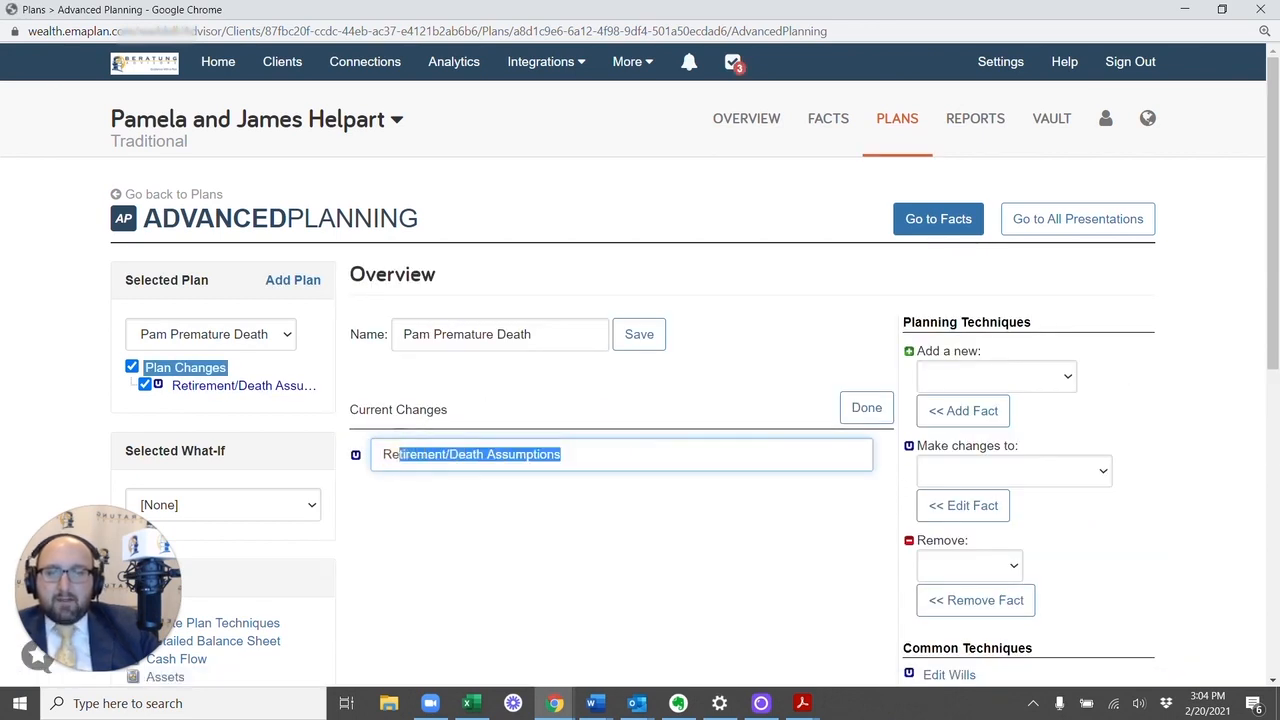
text(R)
key(BackSpace)
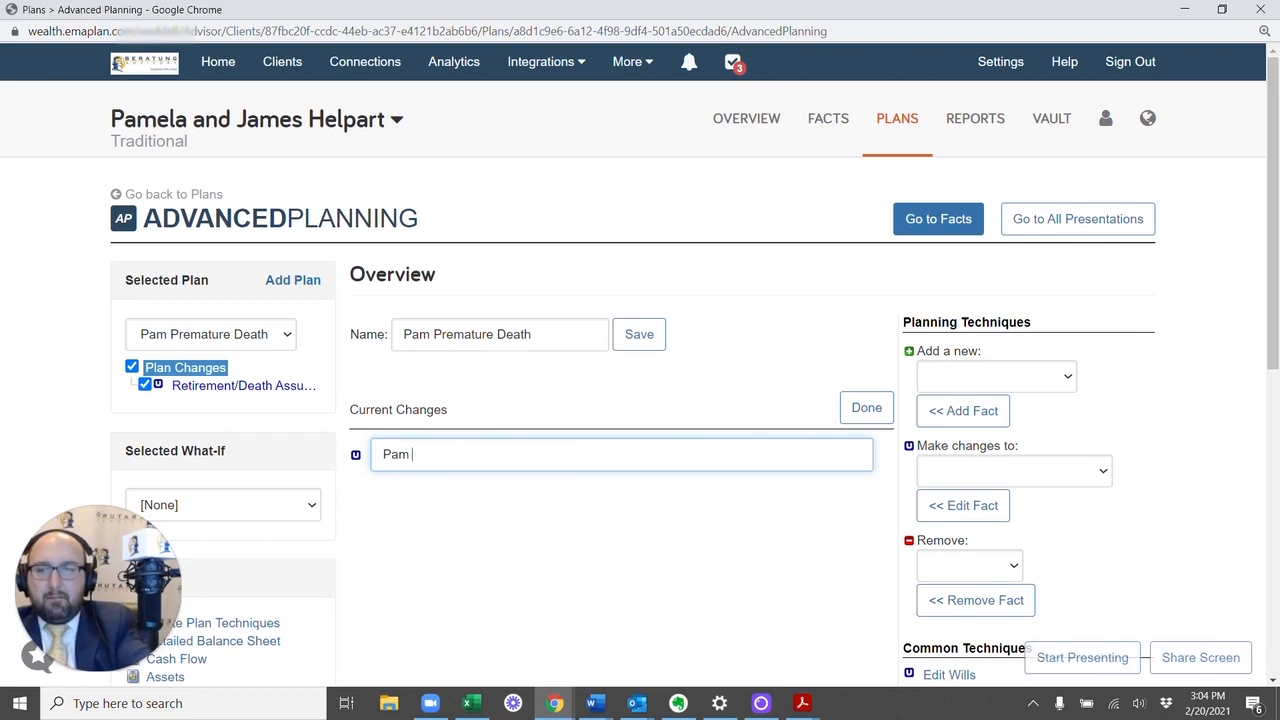
text(Pam Premature Death )
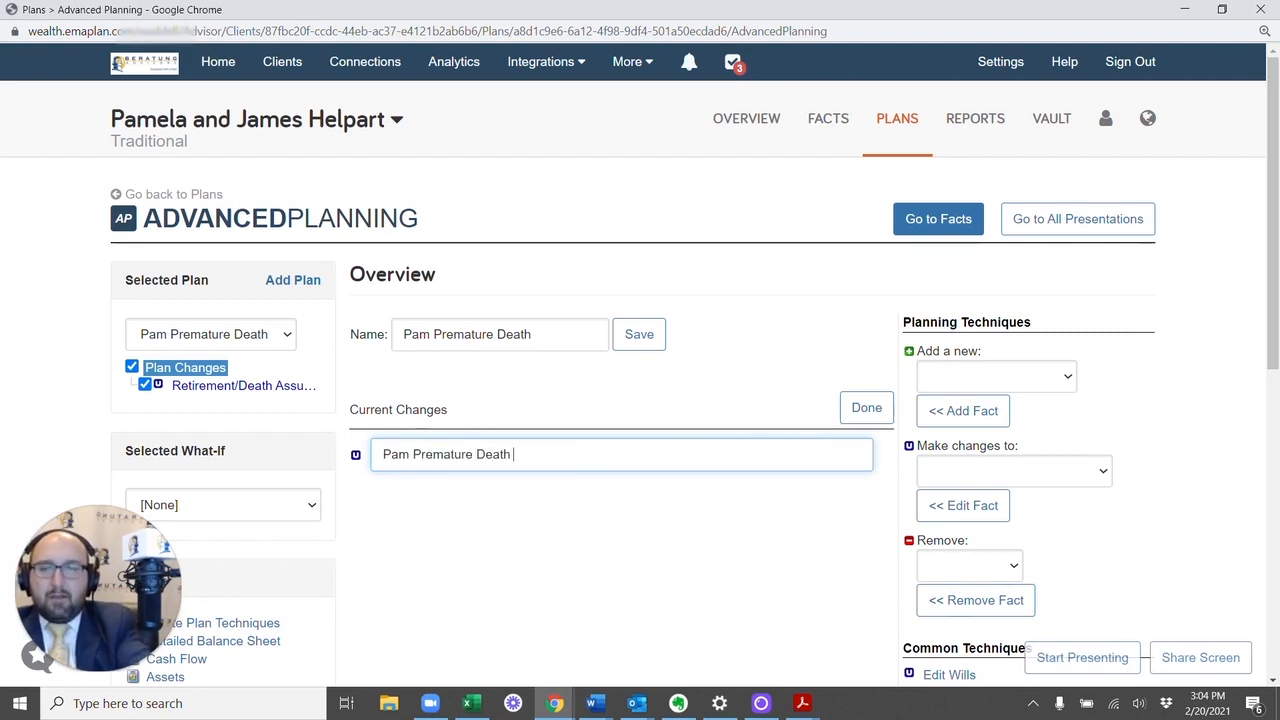
text(at 50)
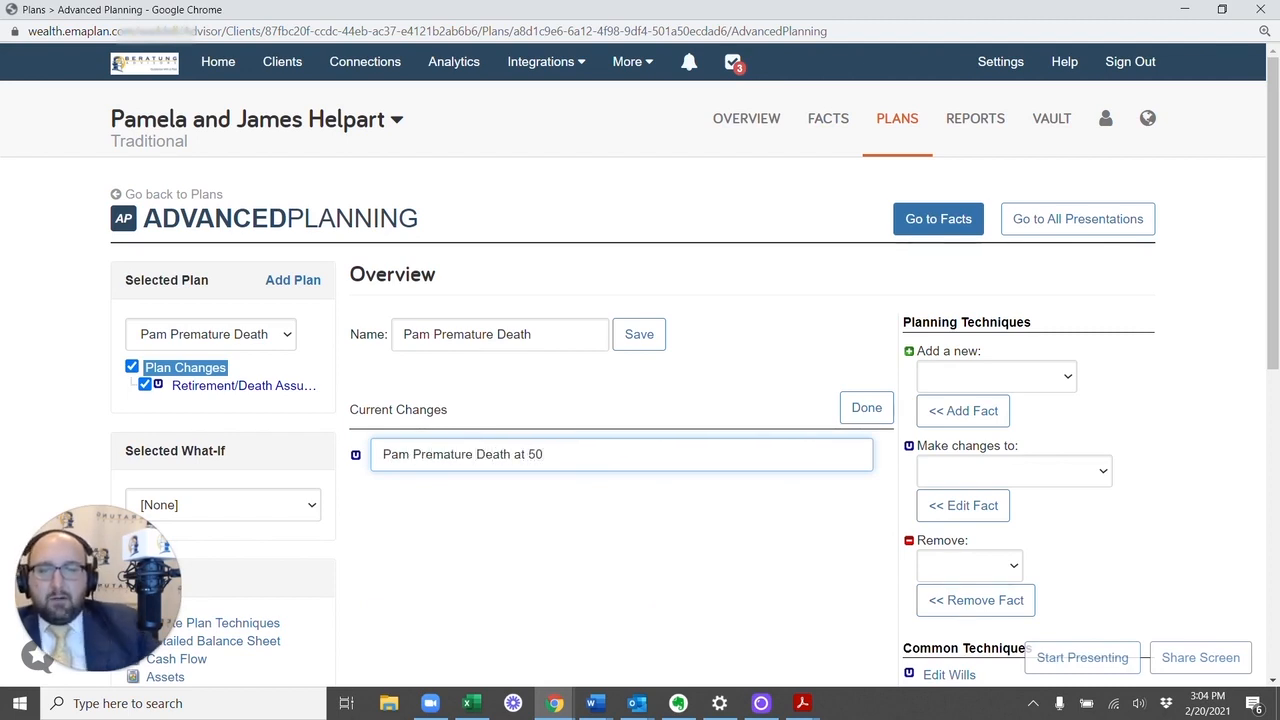
click(856, 412)
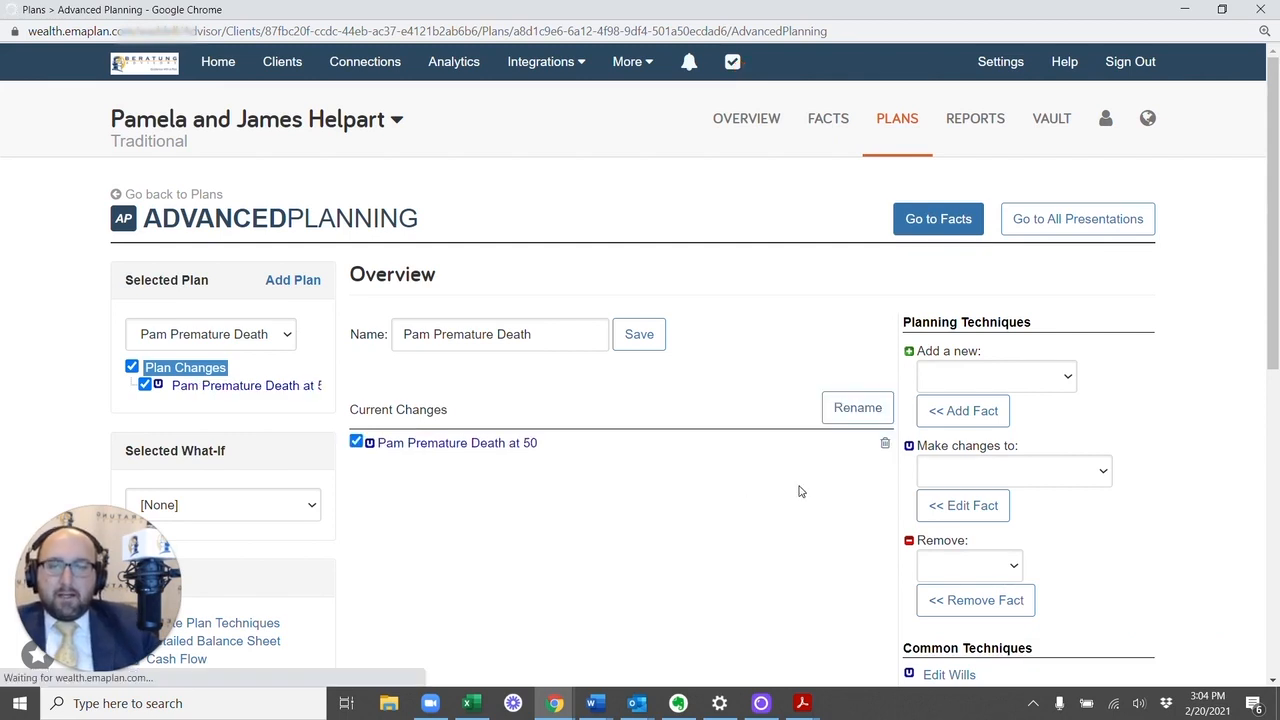
- Return to the plans overview, open the Decision Center and show the first client's premature death plan
click(173, 196)
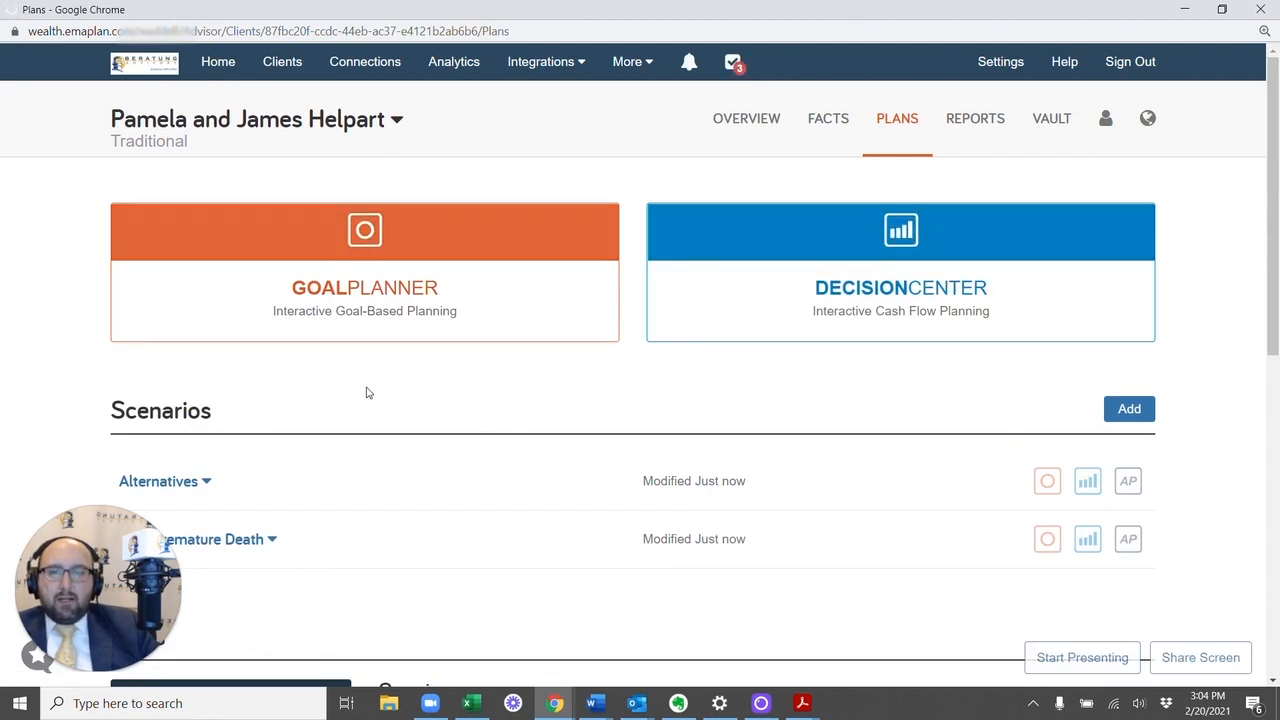
click(737, 303)
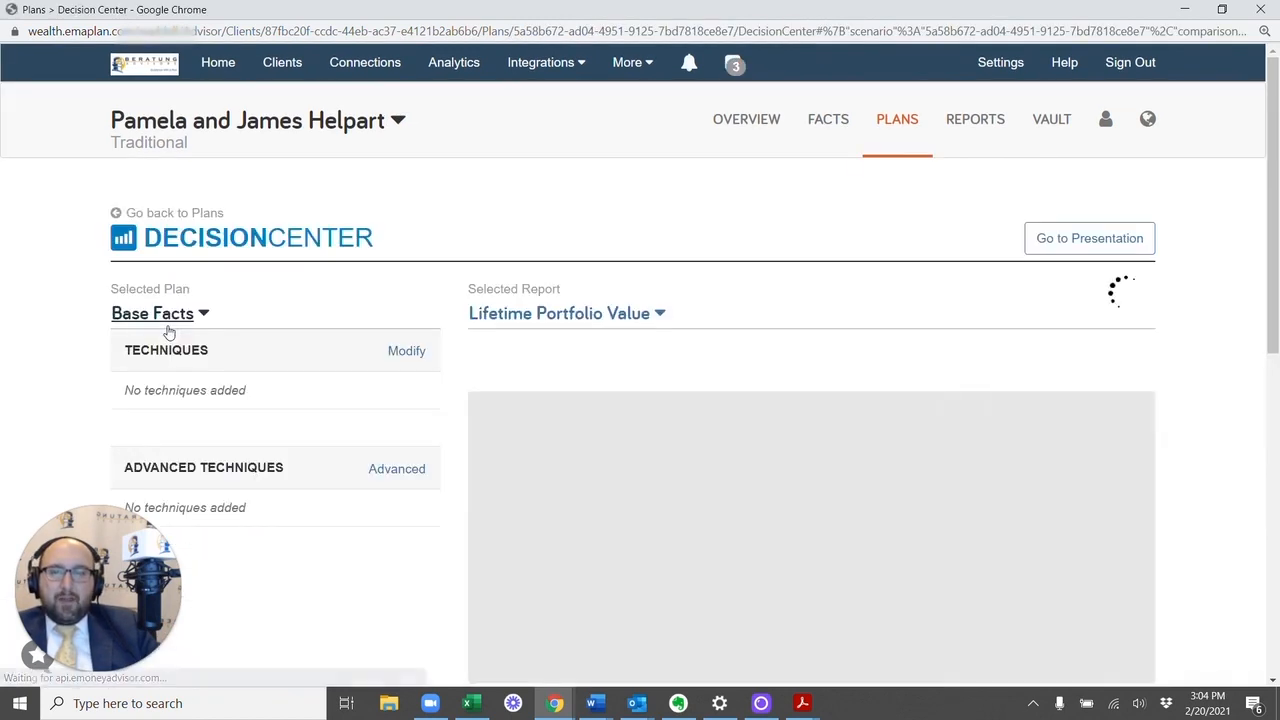
scroll(169, 333, down, 1)
click(165, 230)
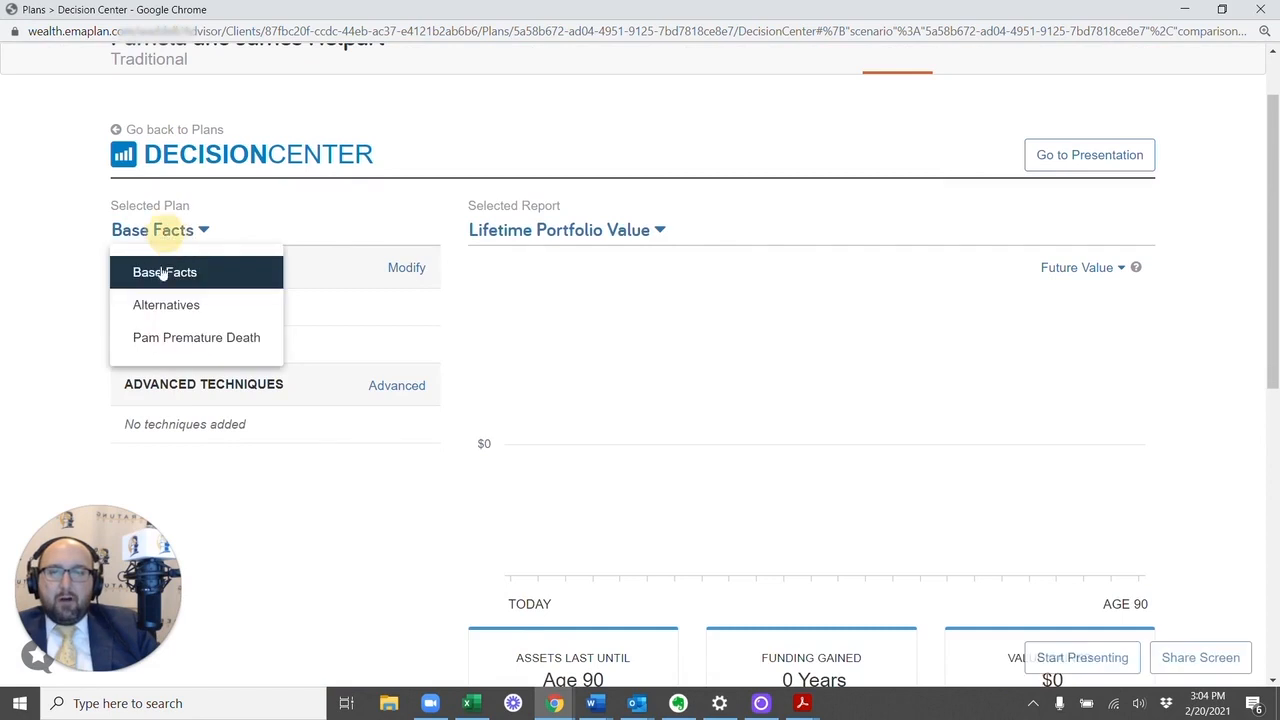
click(162, 340)
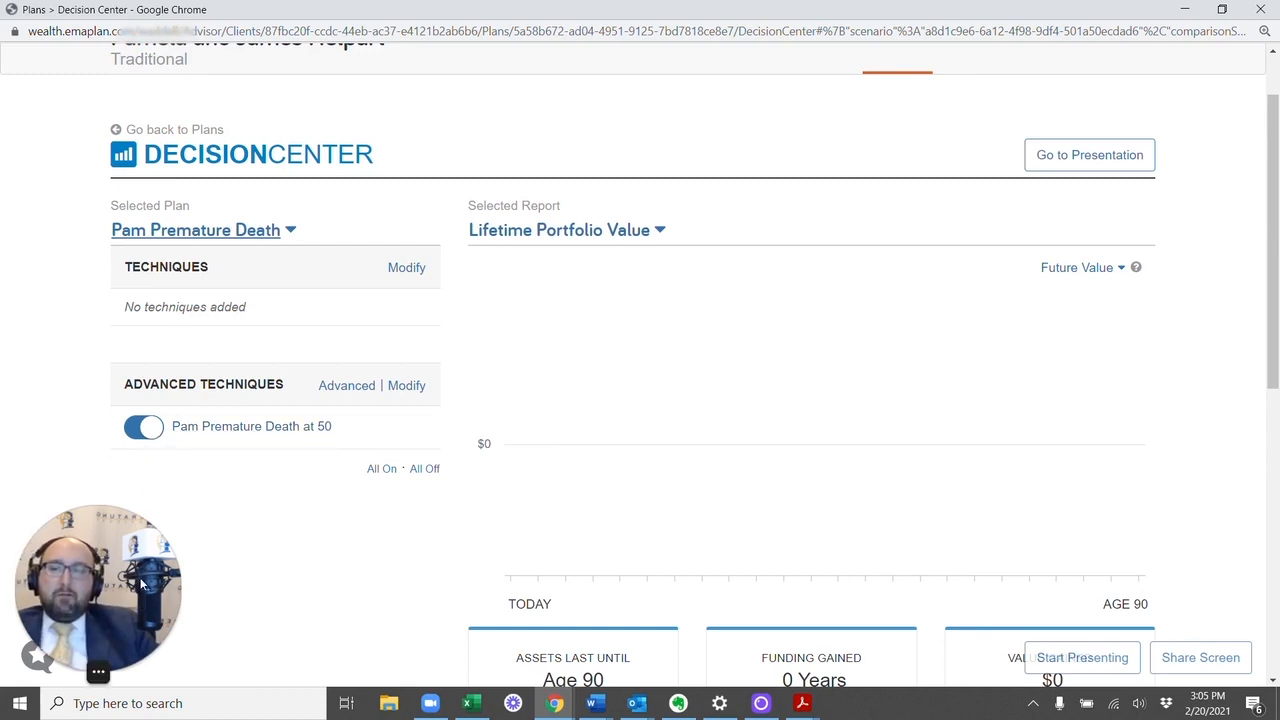
- Return to the plans overview, duplicate the Alternatives scenario and name the copy with the second client's short name plus "Premature Death"
click(120, 130)
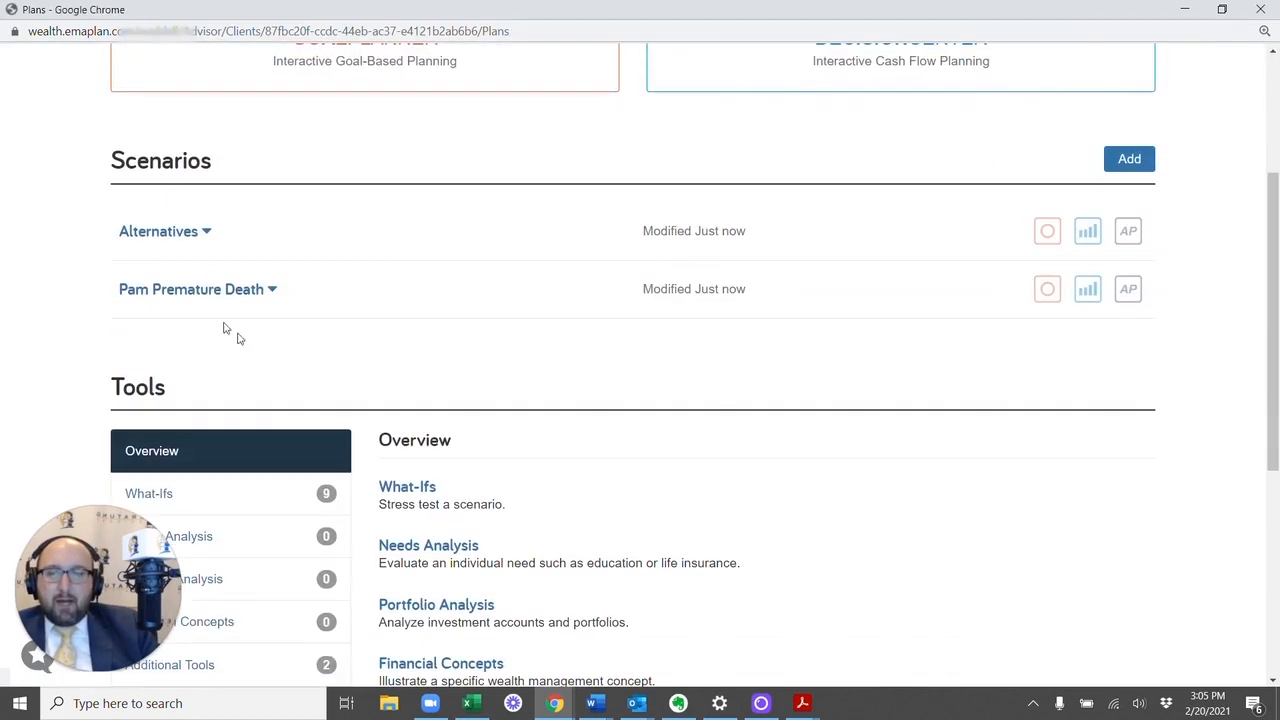
click(190, 231)
click(189, 448)
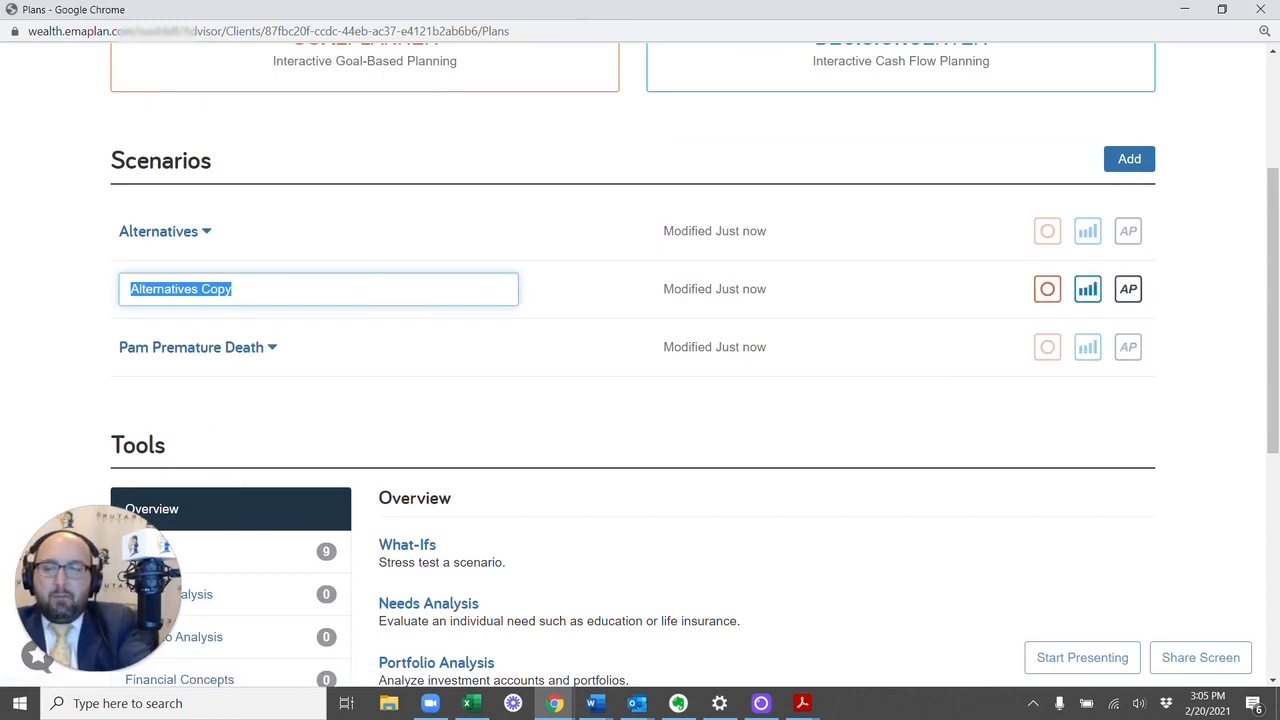
text(Jim Premature Death)
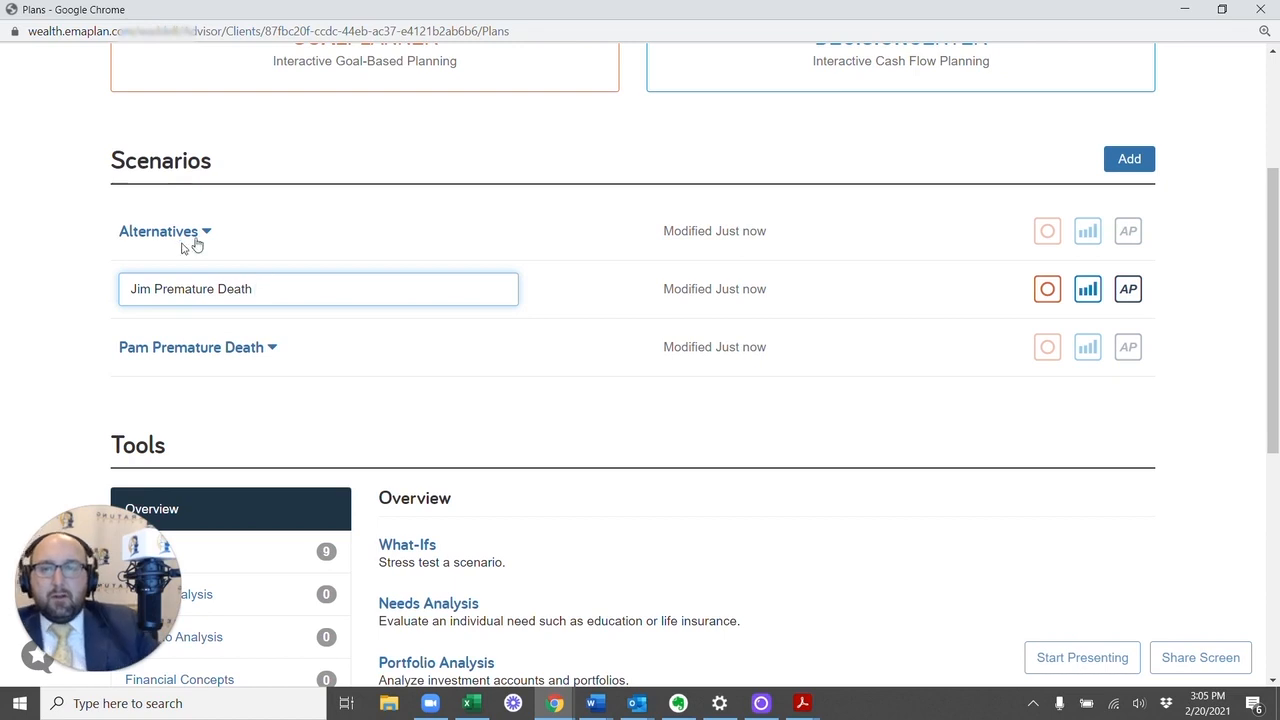
click(100, 277)
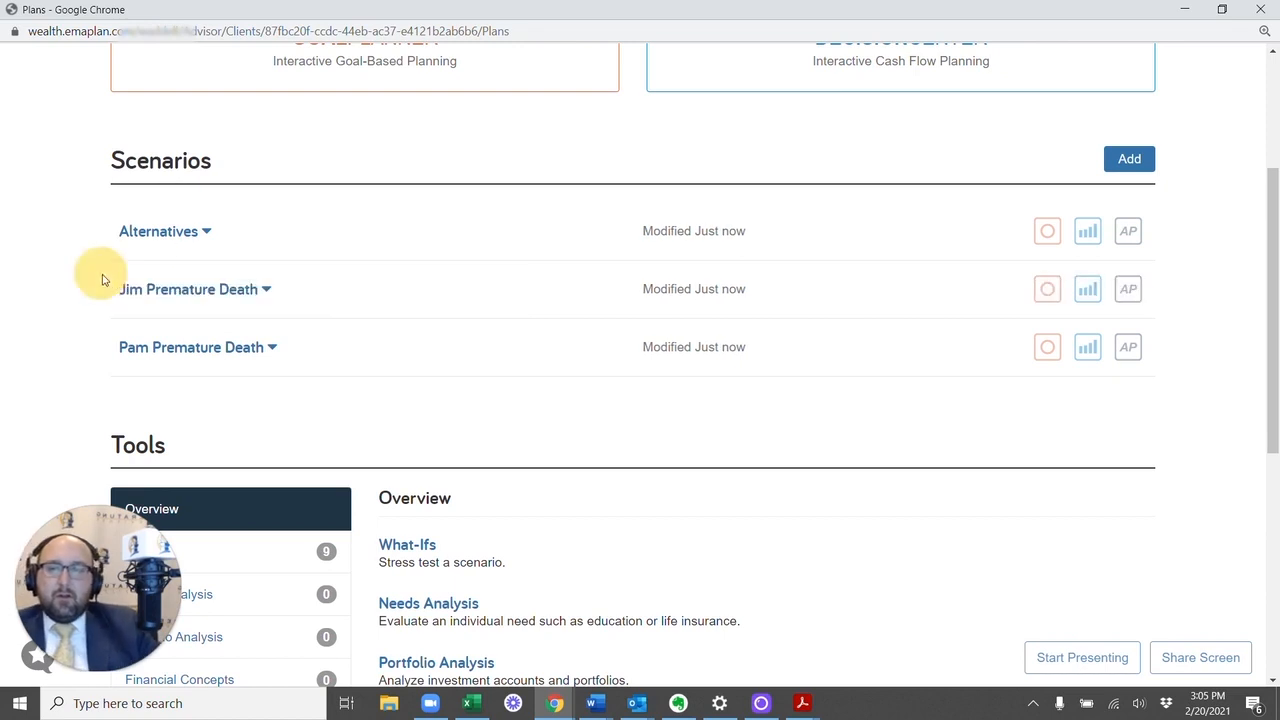
- In the new scenario's Retirement/Death Assumptions in Advanced Planning, set the second client's assumed age of death to 50 and save
click(1130, 290)
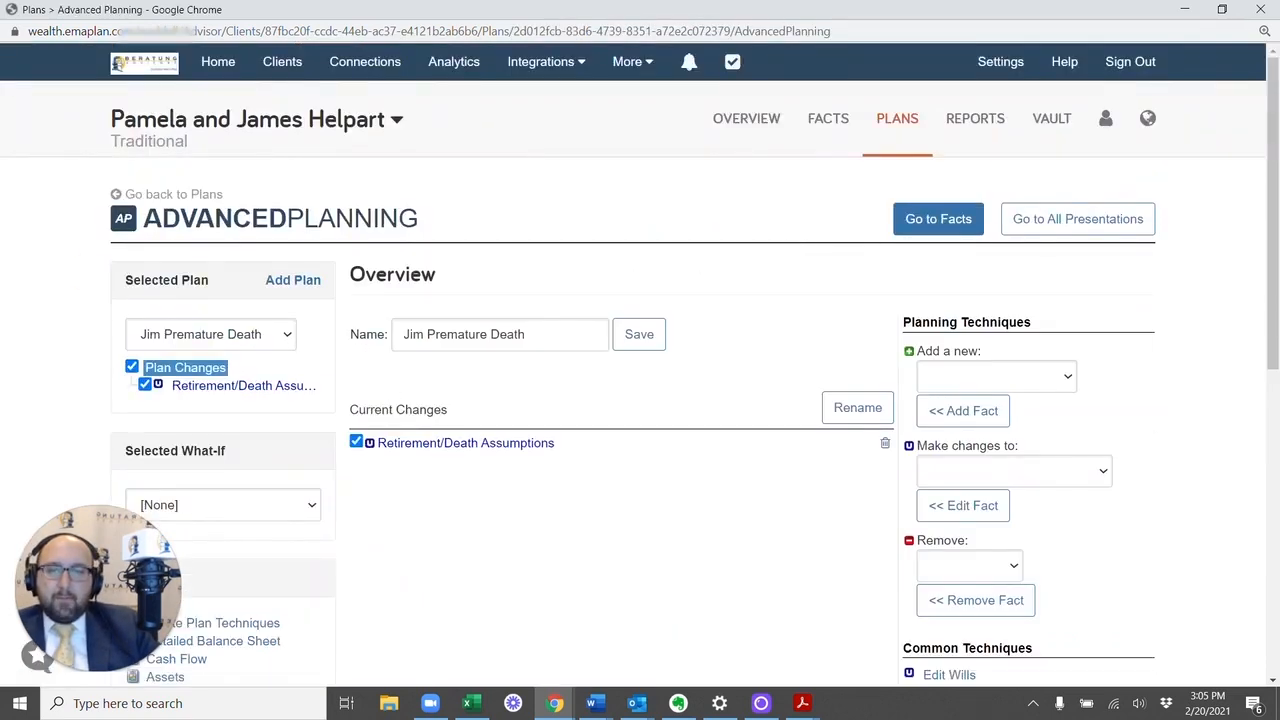
click(452, 447)
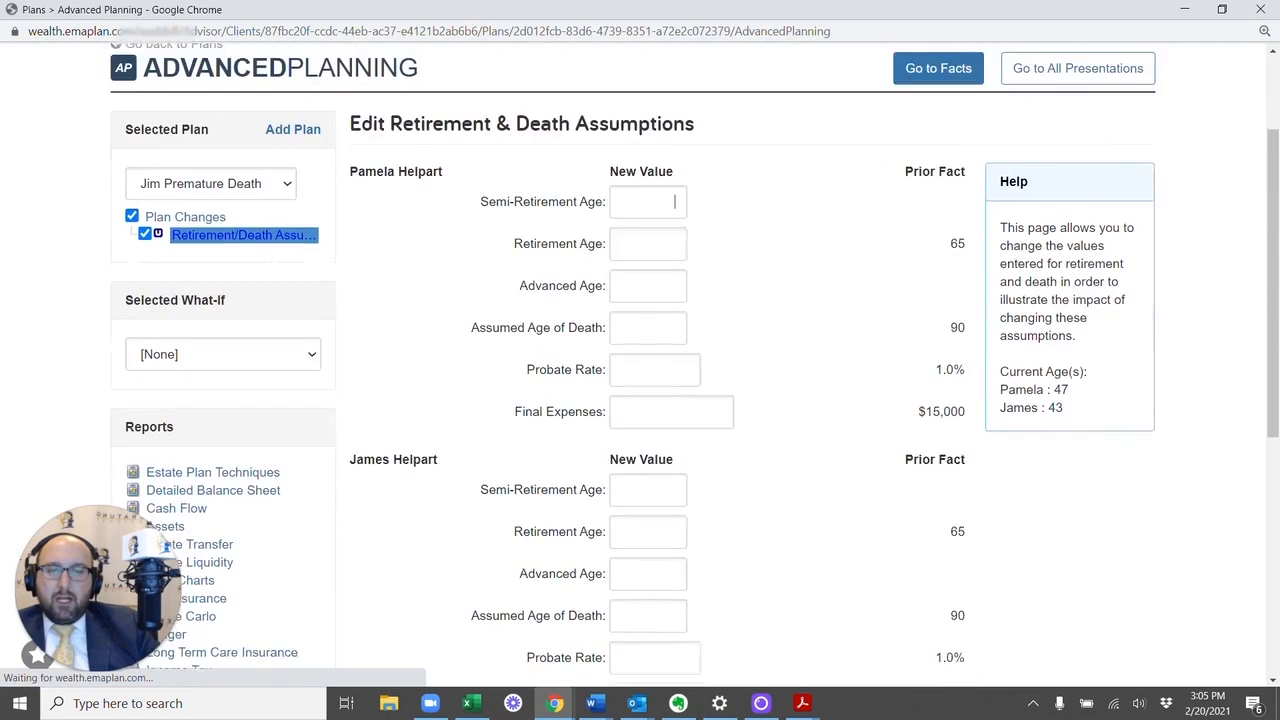
scroll(640, 330, down, 2)
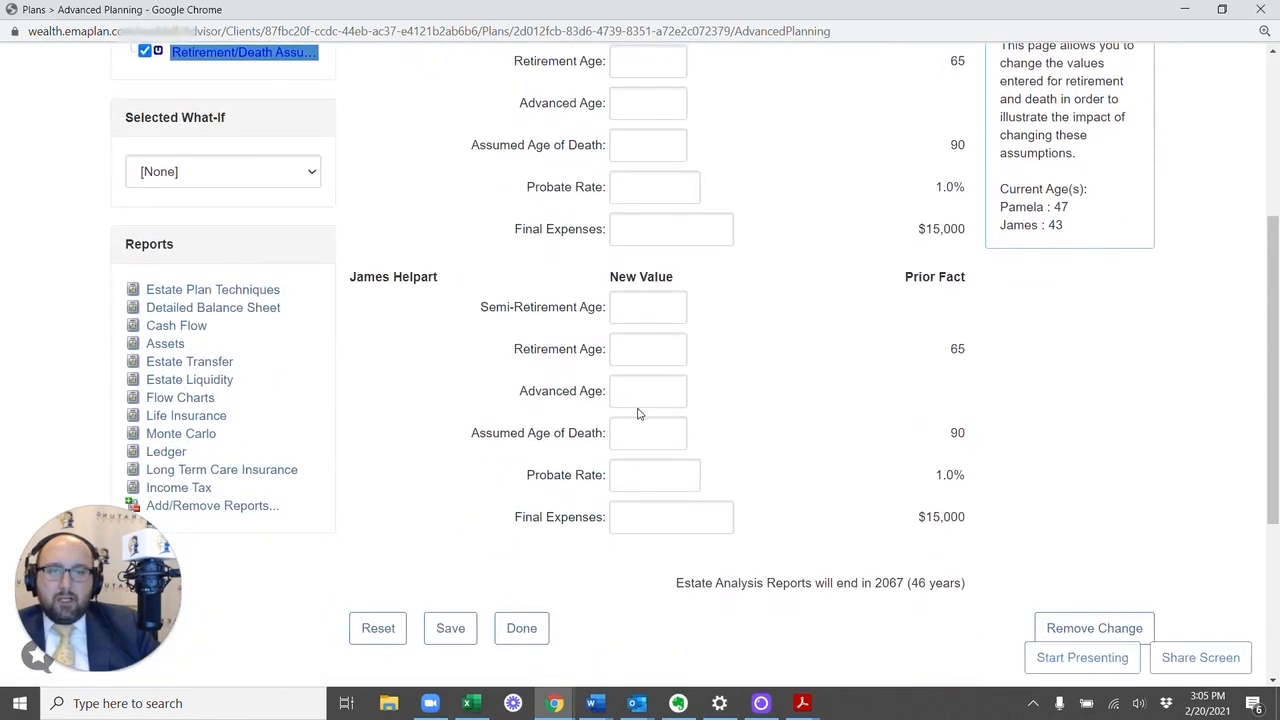
click(650, 432)
text(50)
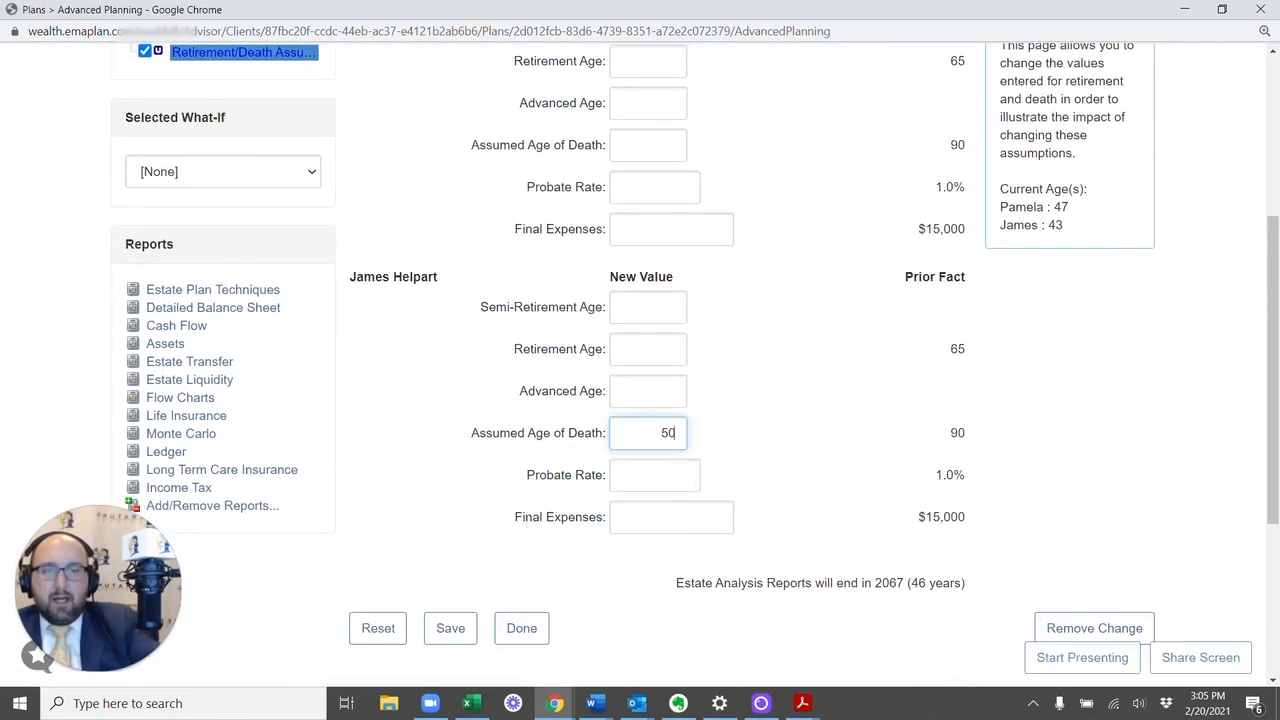
click(450, 626)
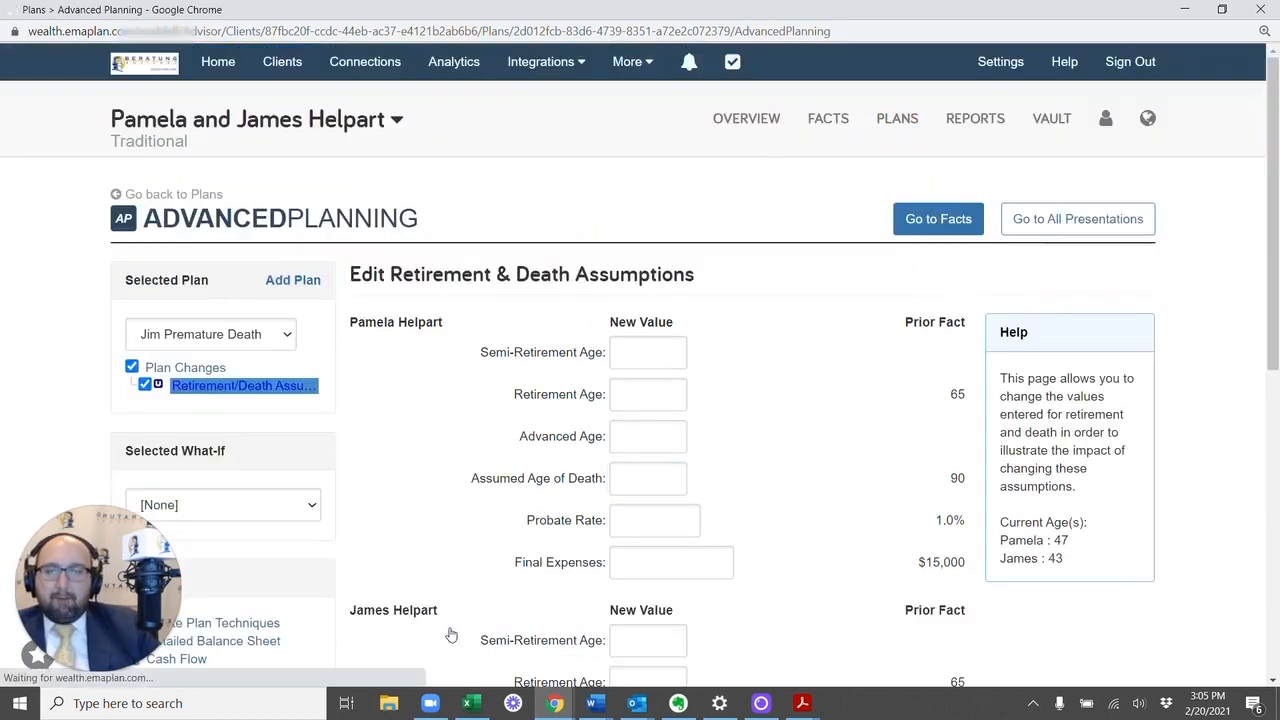
- In the plan changes overview, rename the Retirement/Death Assumptions change with the second client's short name plus "Premature Death"
scroll(470, 544, down, 1)
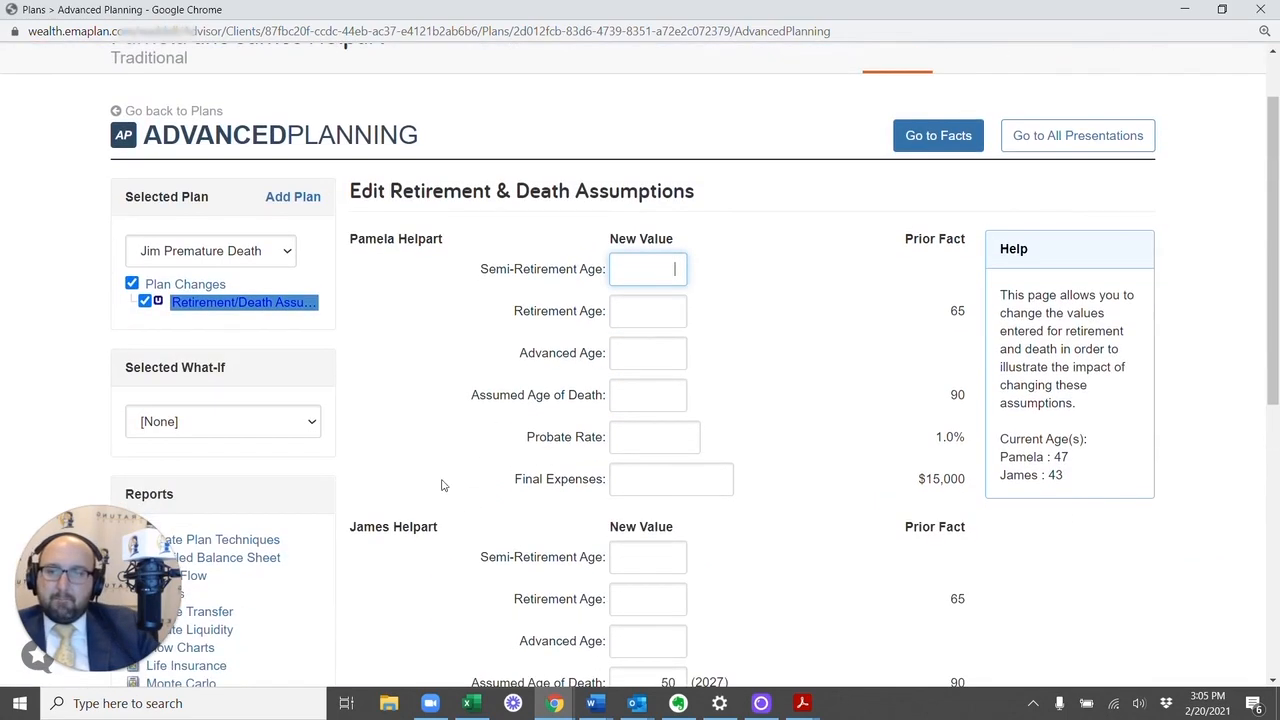
click(186, 286)
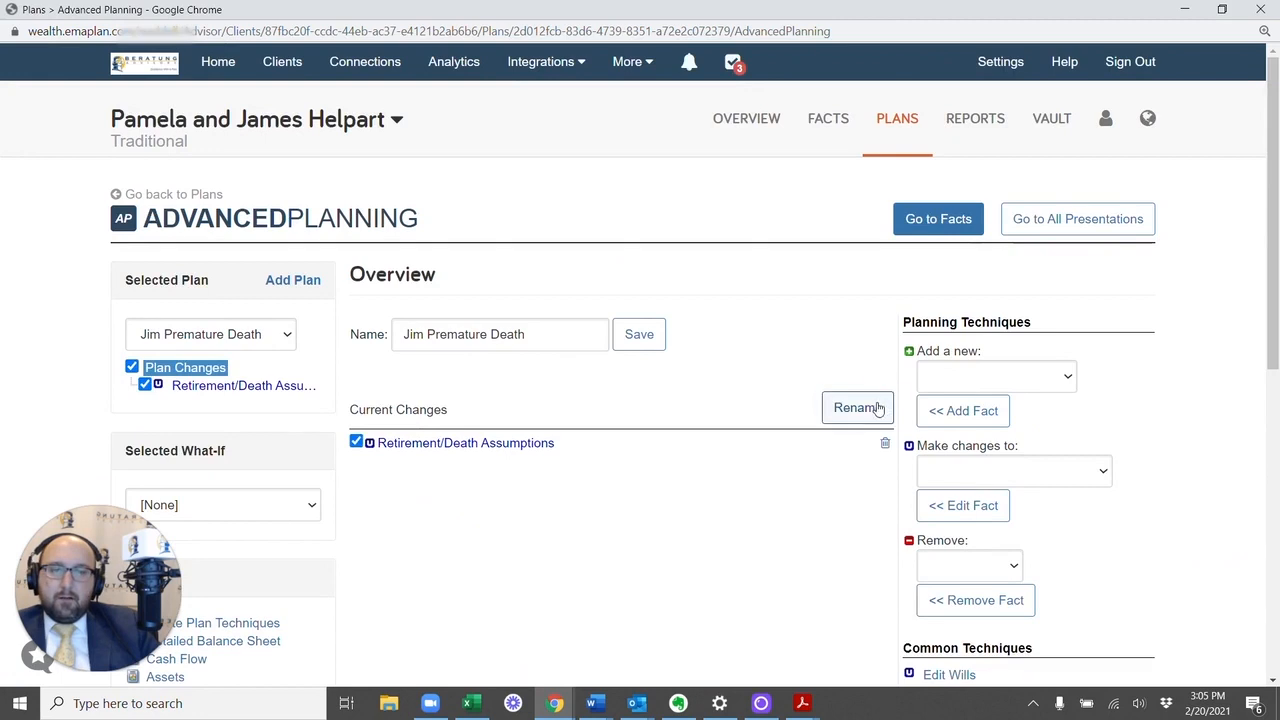
drag(568, 455, 363, 451)
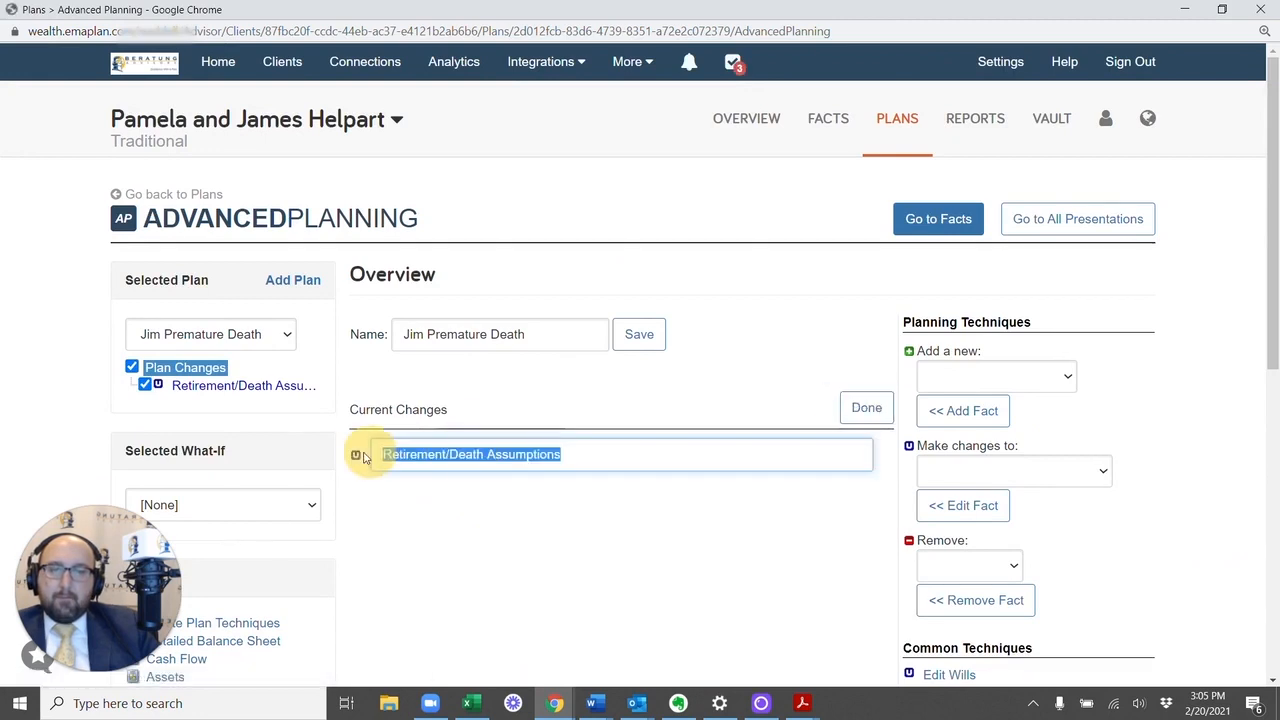
text(Jim )
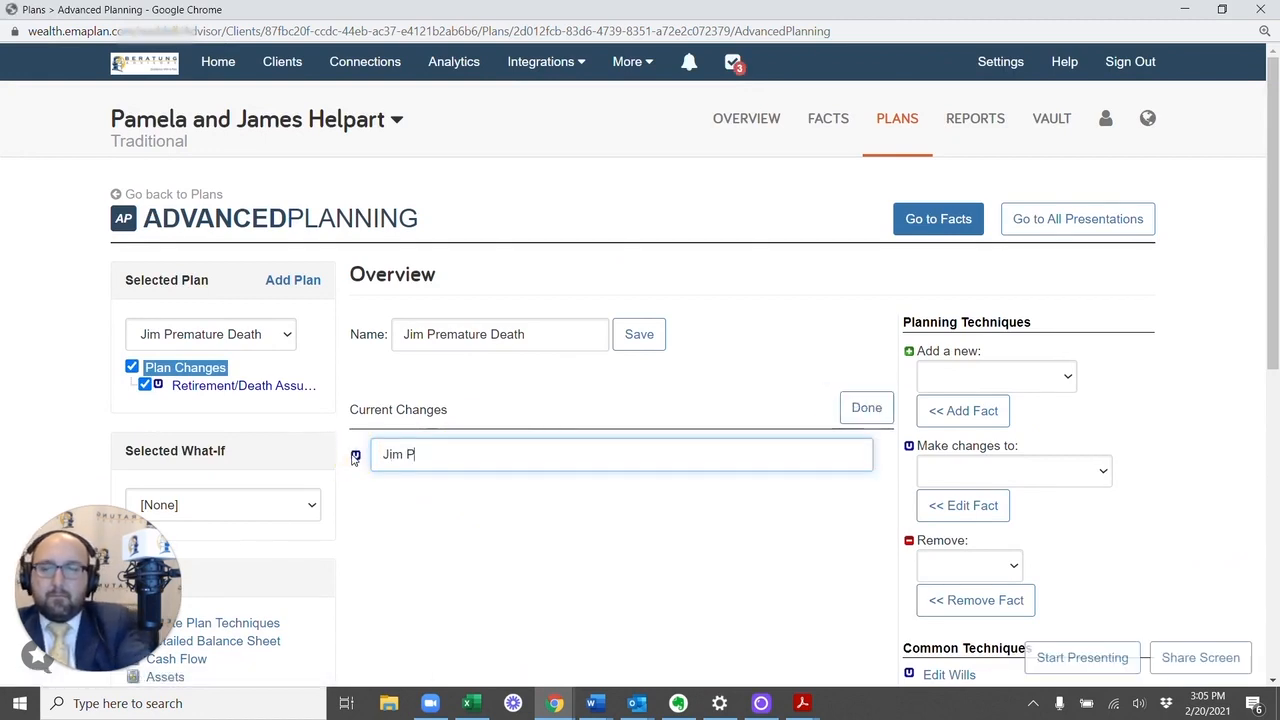
text(Preamture)
key(BackSpace)
key(BackSpace)
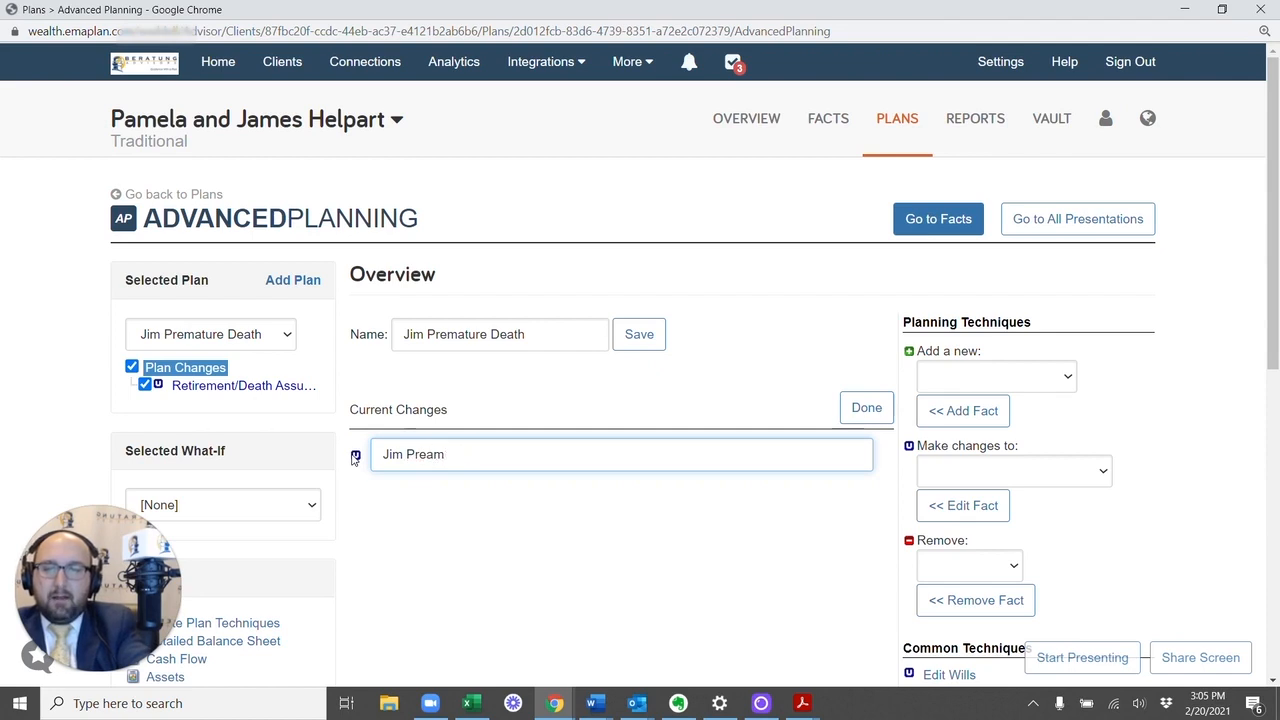
text(ature Death)
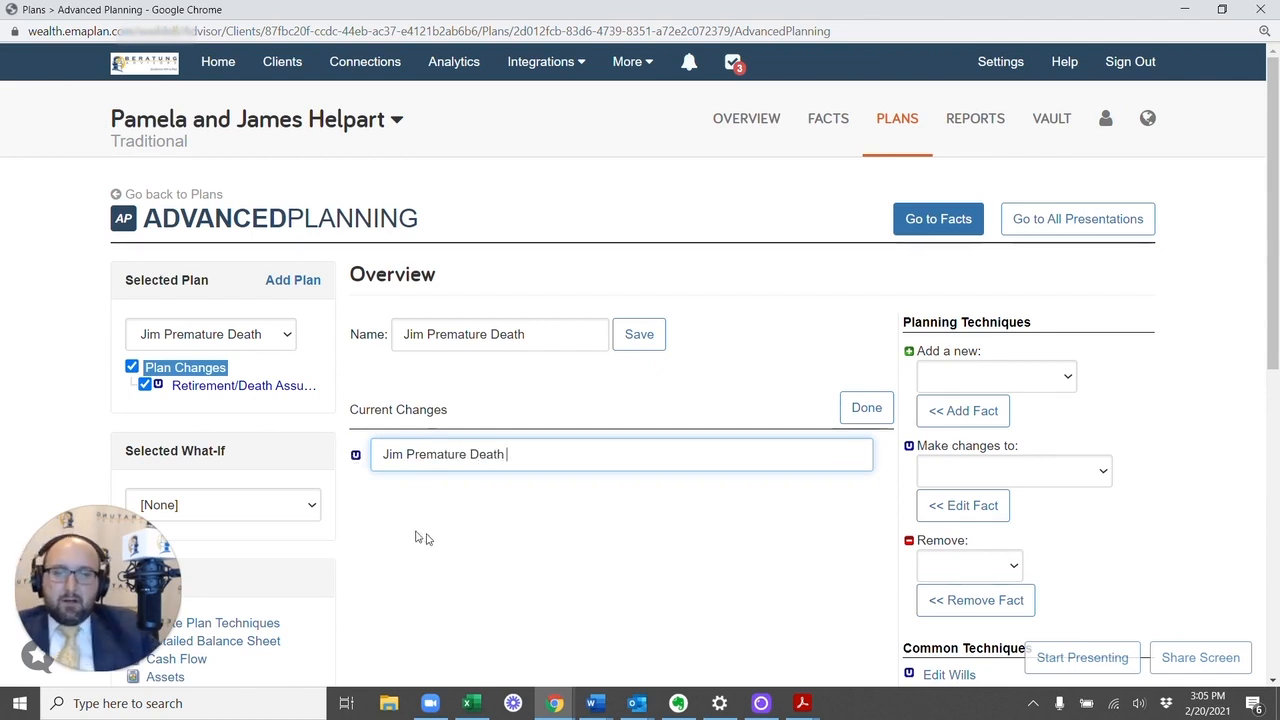
click(845, 418)
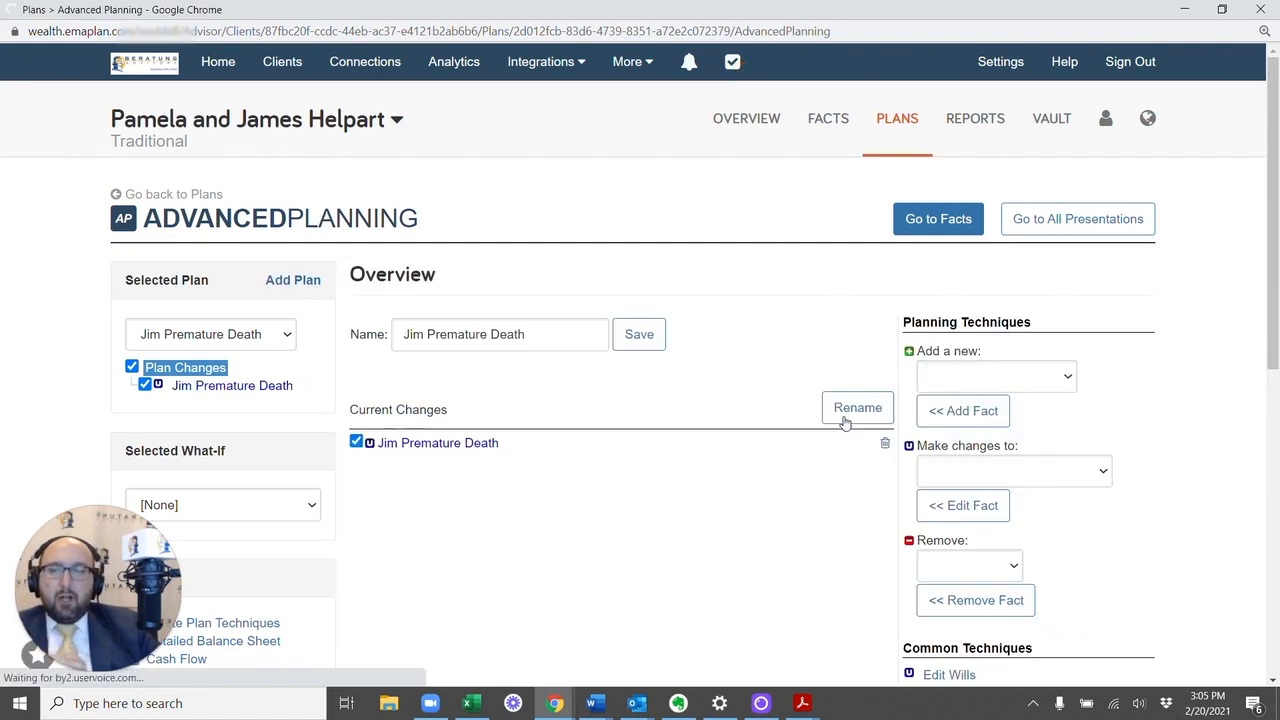
click(203, 369)
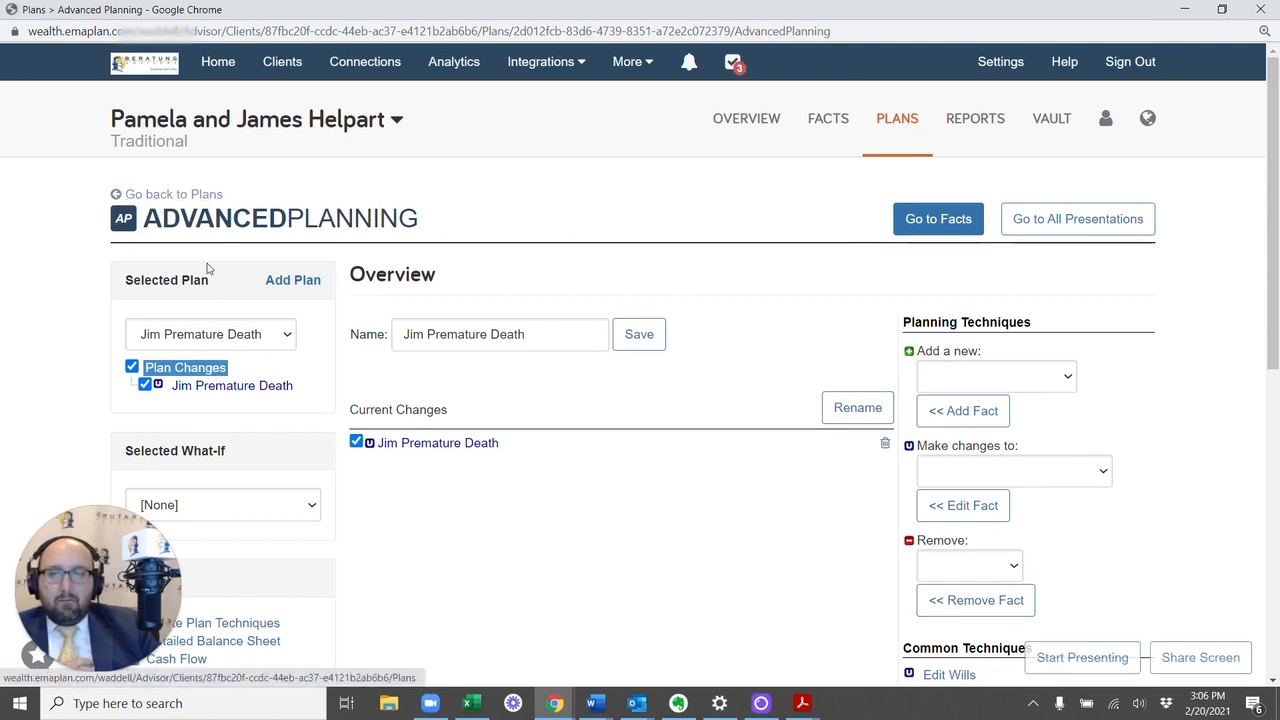
- Return to the plans overview, show the Alternatives plan in the Decision Center and switch off its Retirement/Death Assumptions technique
click(150, 194)
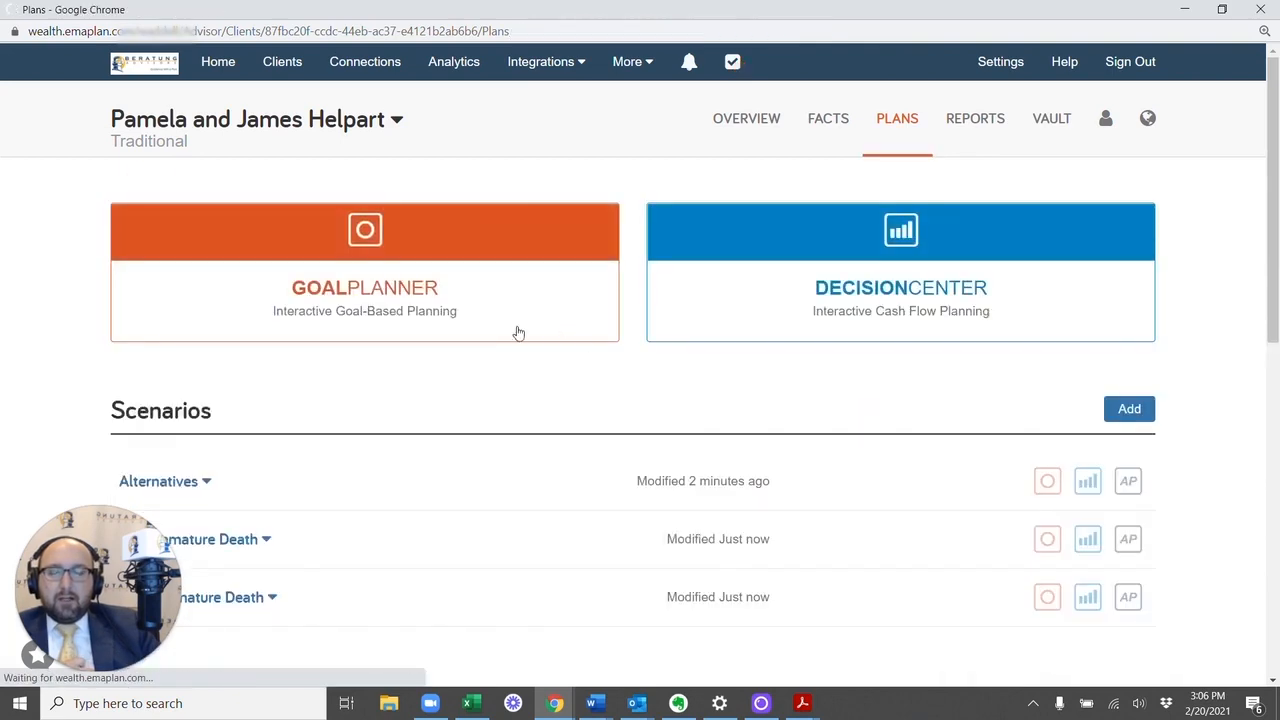
scroll(427, 548, down, 2)
click(837, 263)
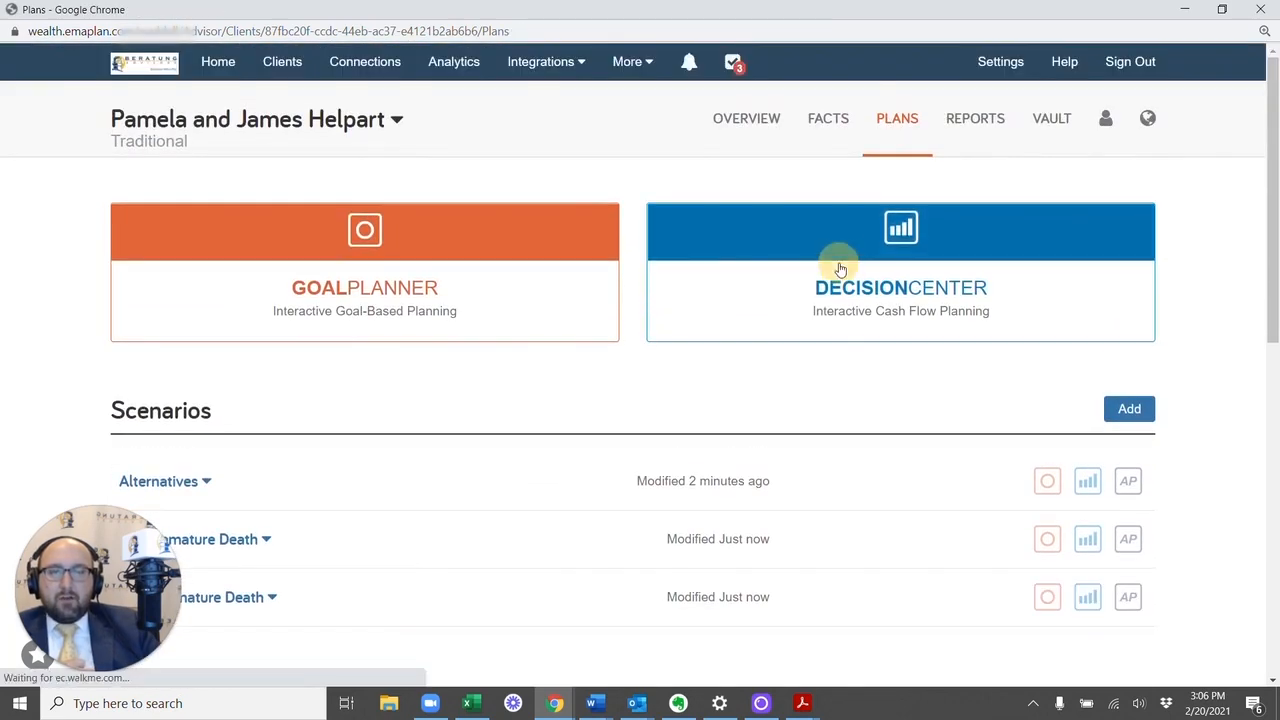
scroll(479, 349, down, 2)
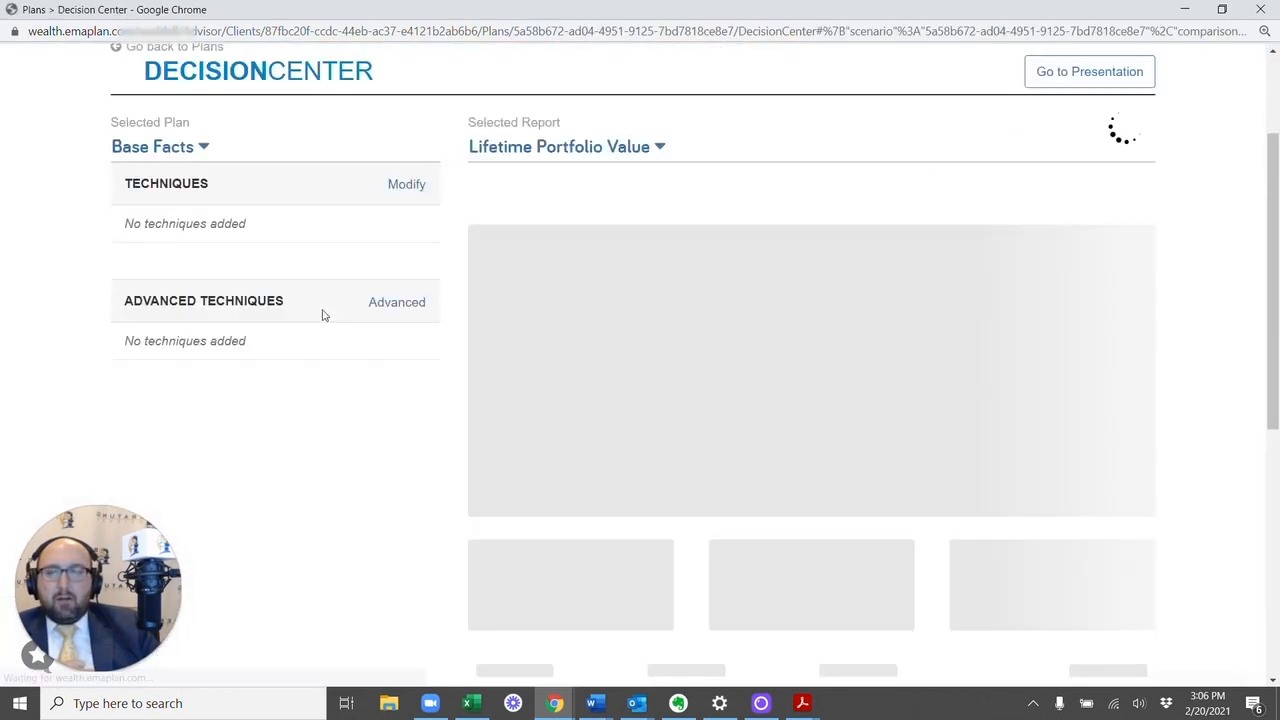
click(175, 148)
click(176, 225)
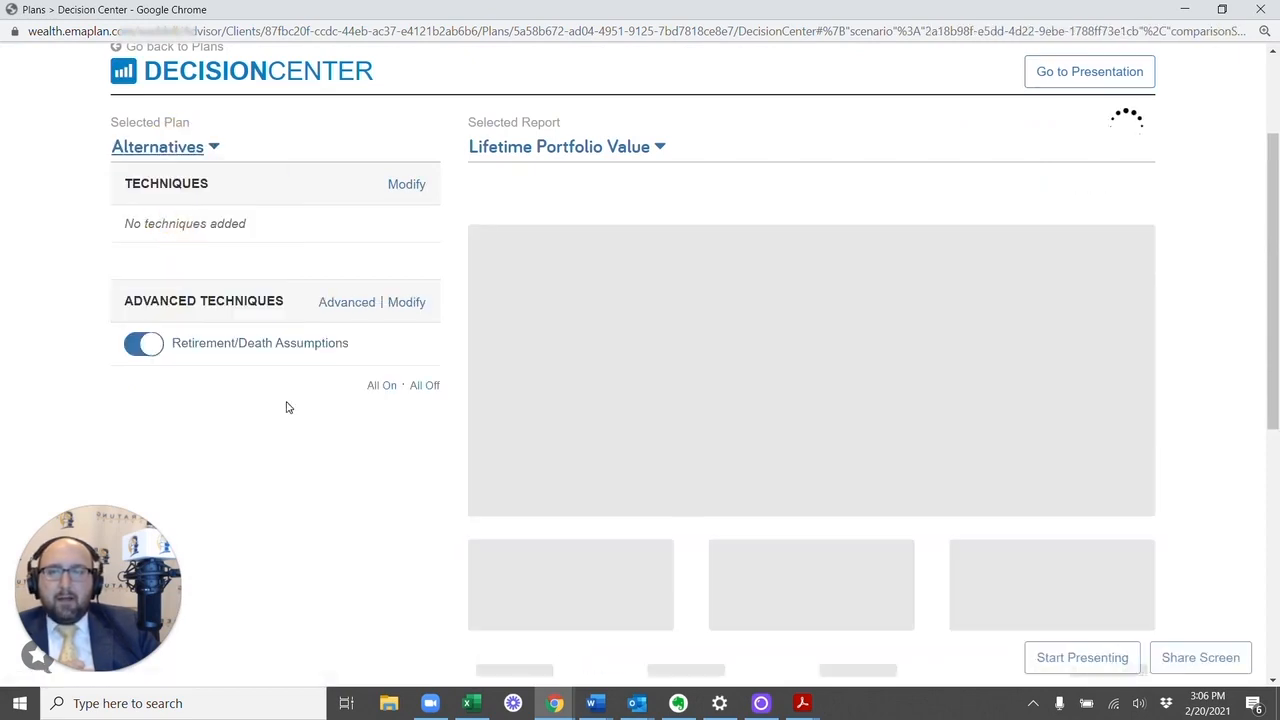
click(148, 345)
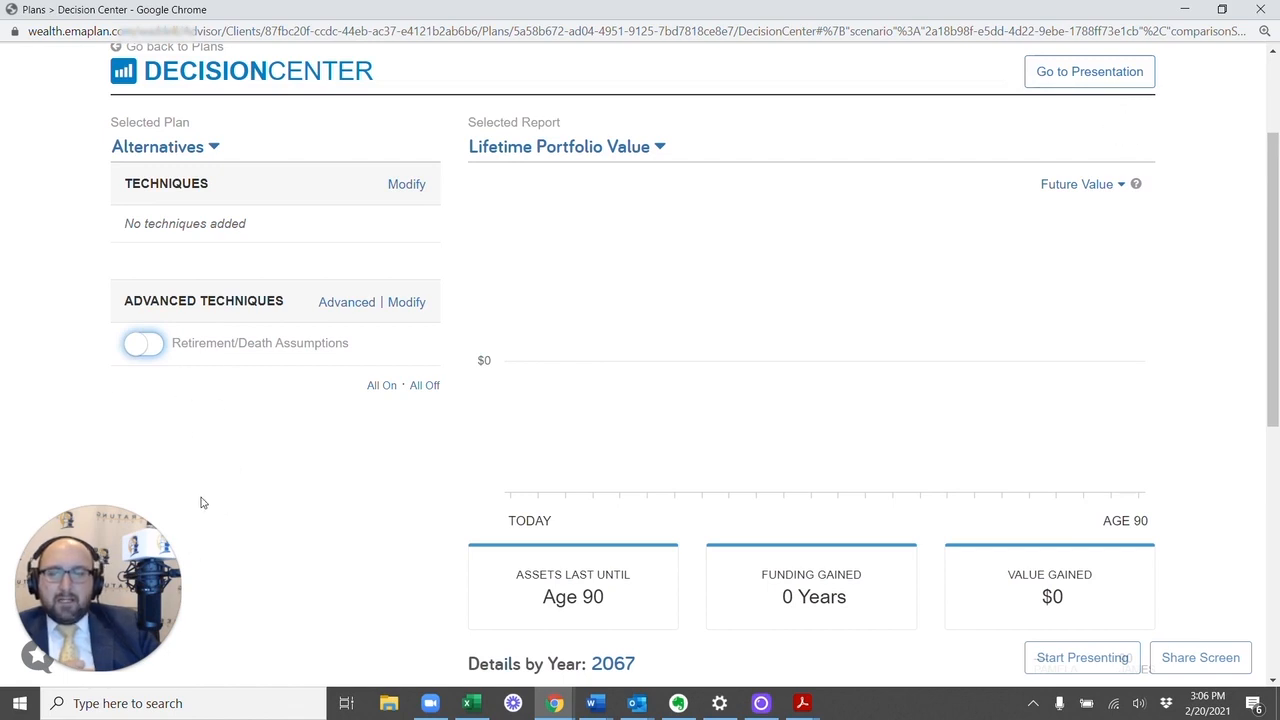
- Show the second client's Premature Death plan and the first client's Premature Death plan in turn in the Decision Center
scroll(189, 503, up, 1)
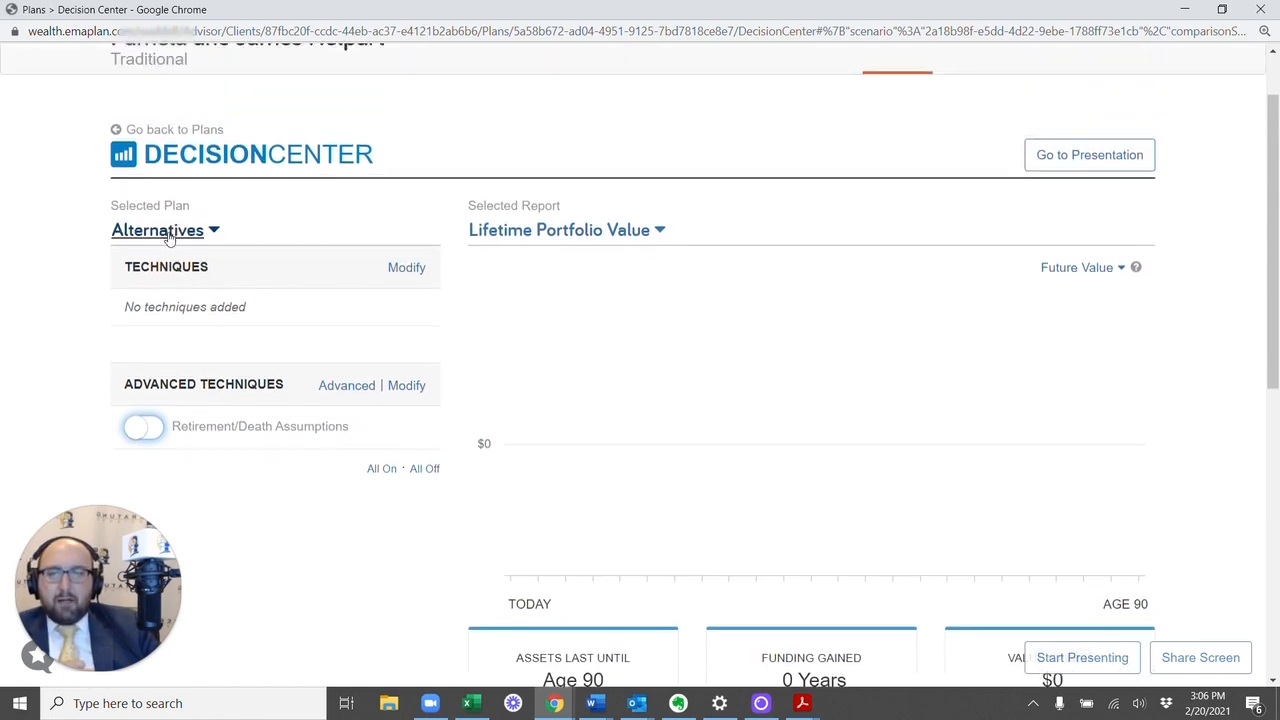
click(170, 236)
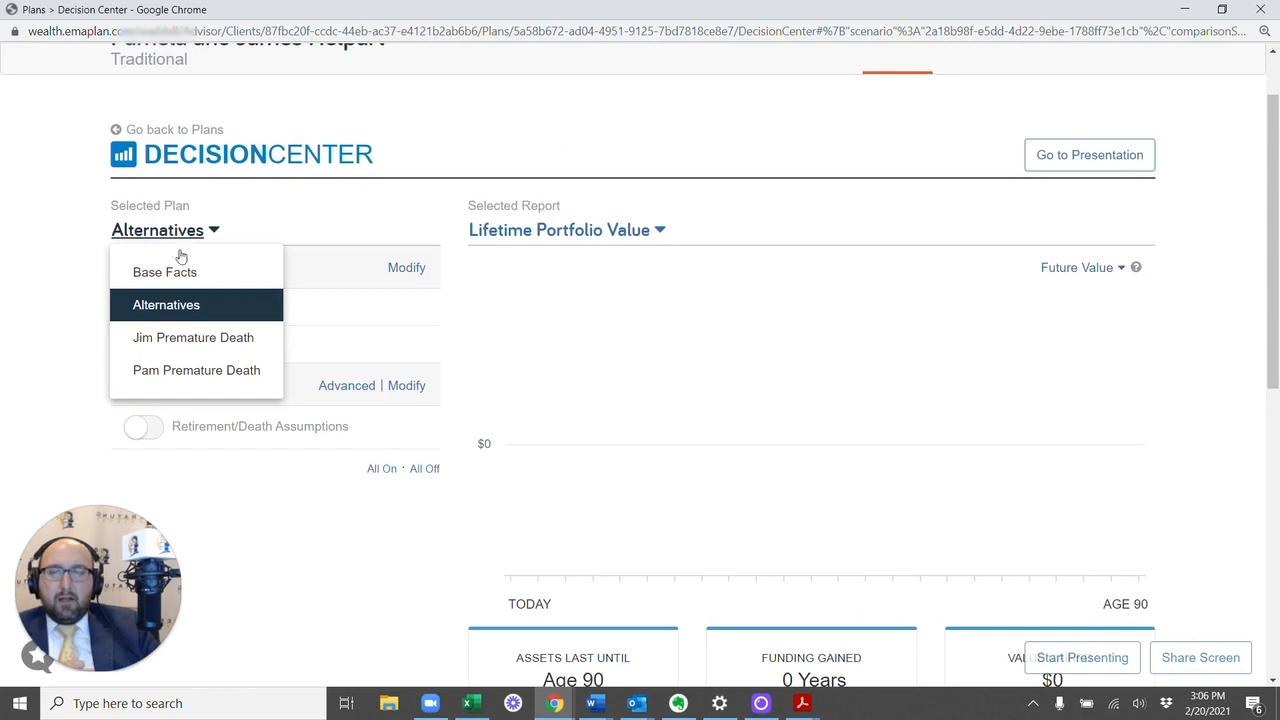
click(172, 338)
click(199, 237)
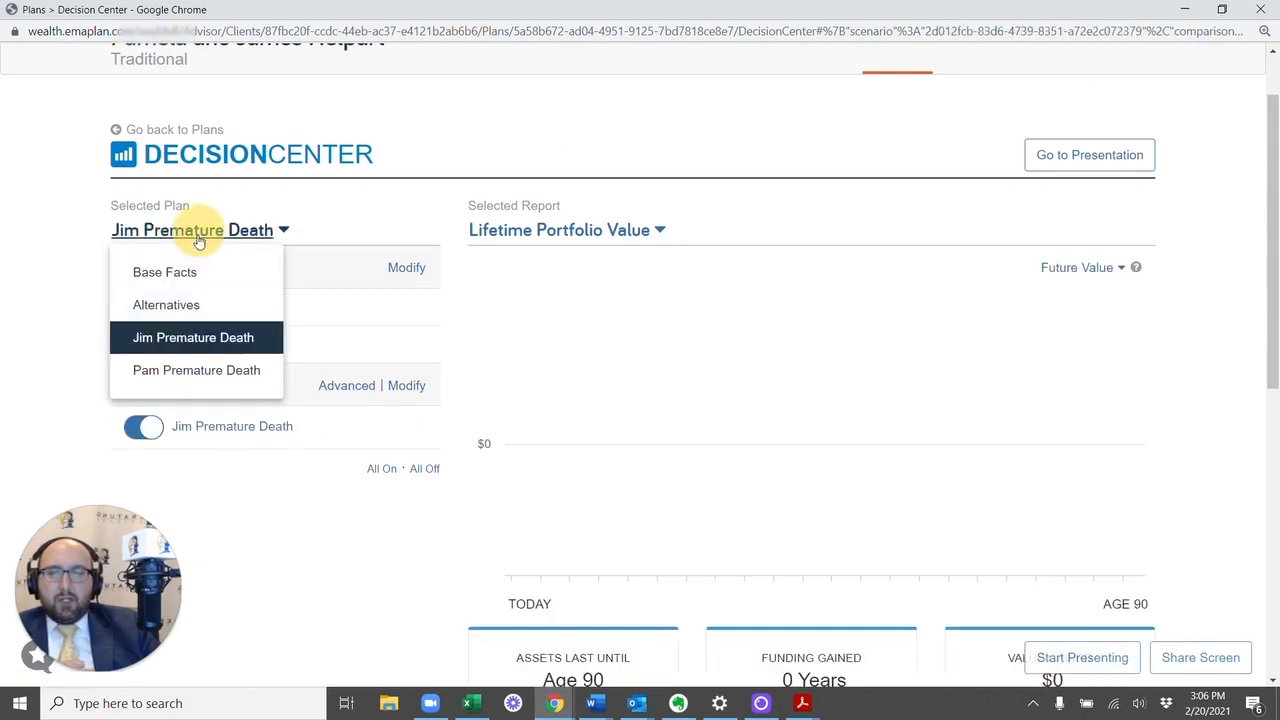
click(174, 369)
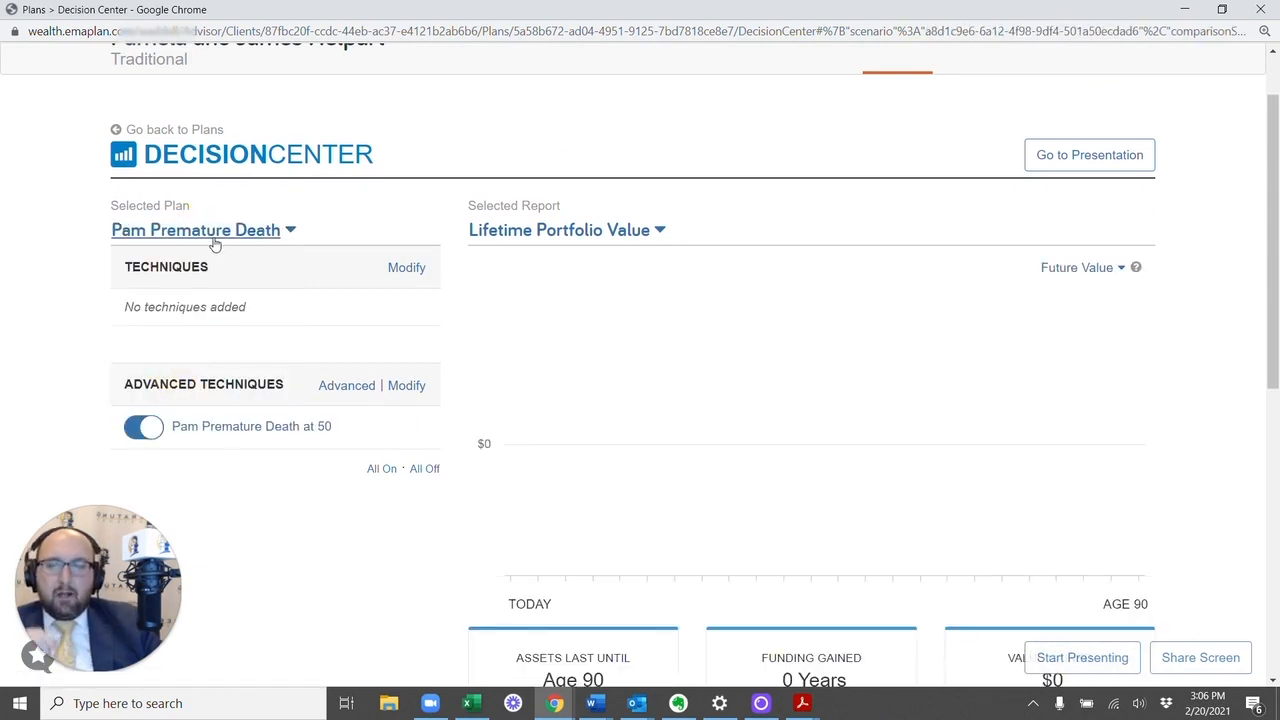
- Select the Alternatives plan in the Decision Center and switch on its Retirement/Death Assumptions technique
click(213, 244)
click(170, 305)
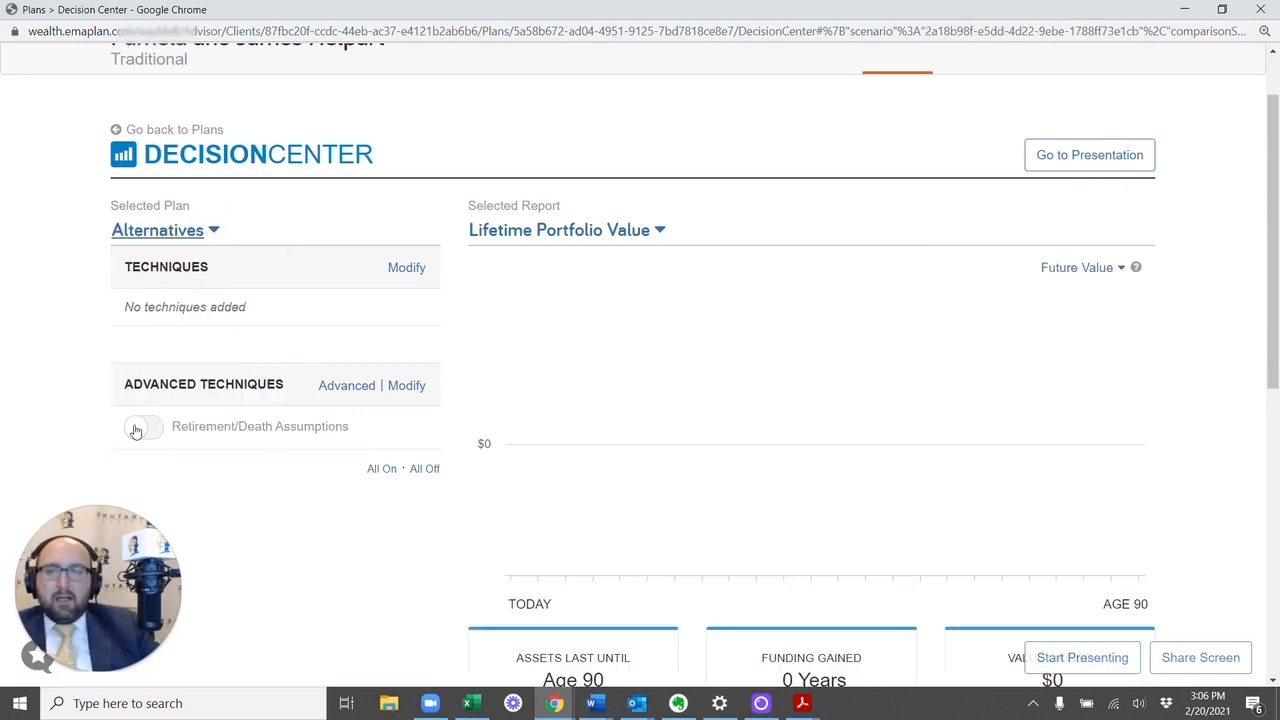
click(136, 431)
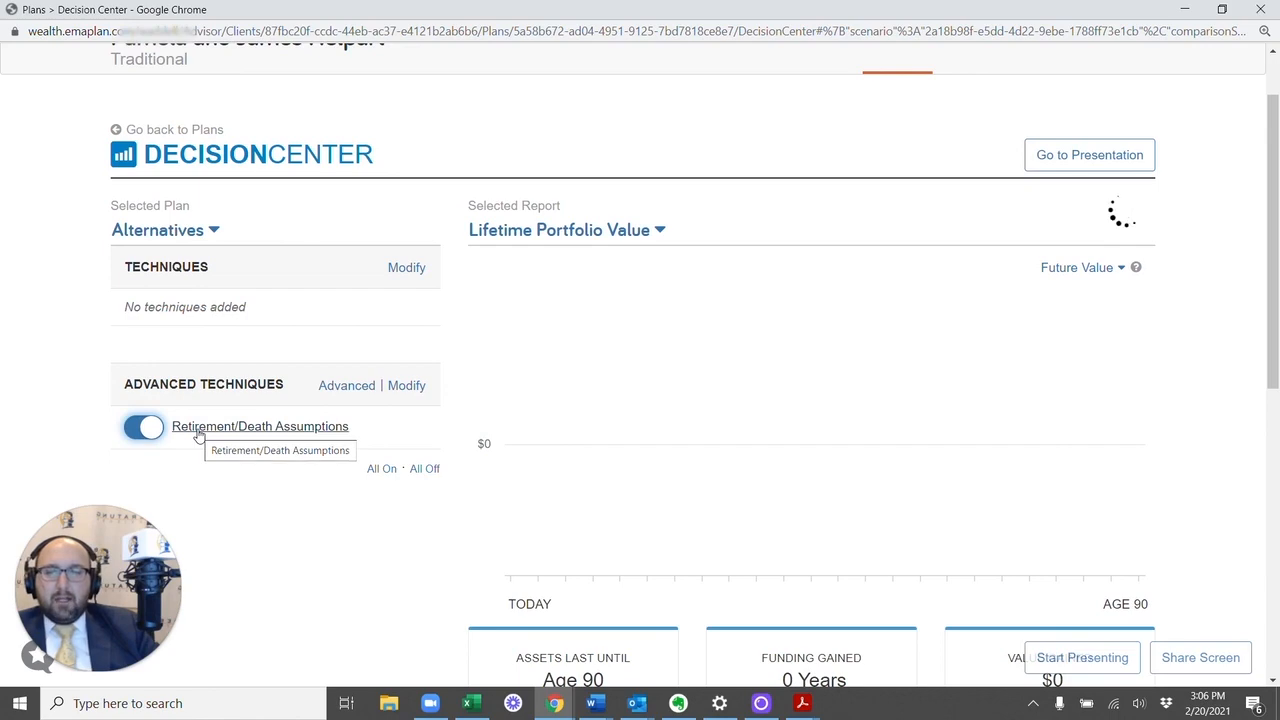
- Review both clients' new values in the Alternatives plan's Retirement/Death Assumptions and leave without saving
click(199, 430)
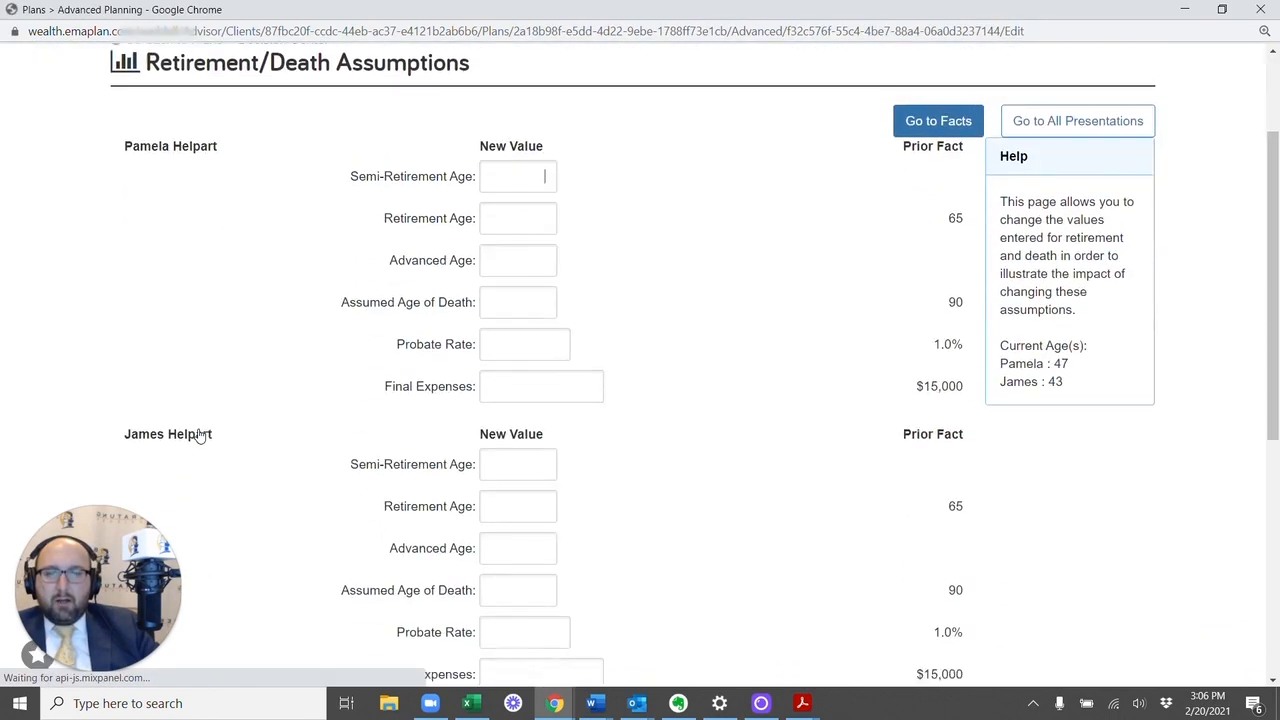
click(525, 332)
scroll(355, 484, down, 4)
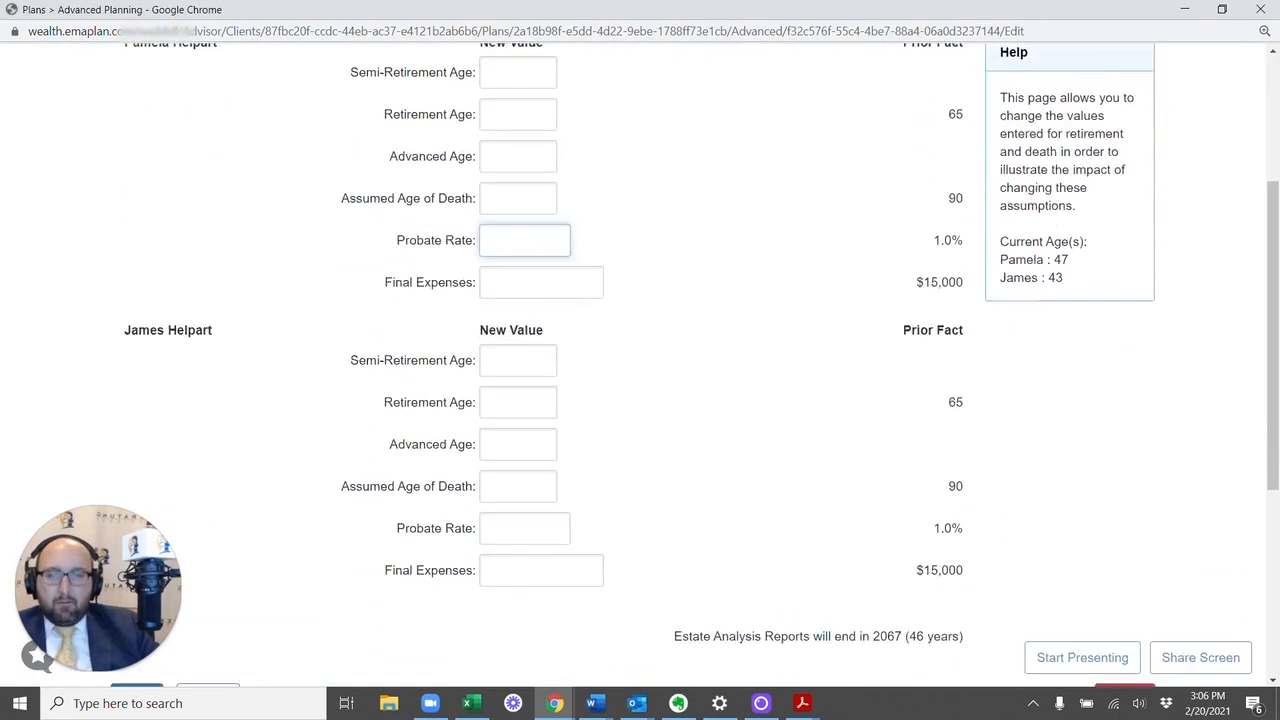
scroll(353, 484, down, 1)
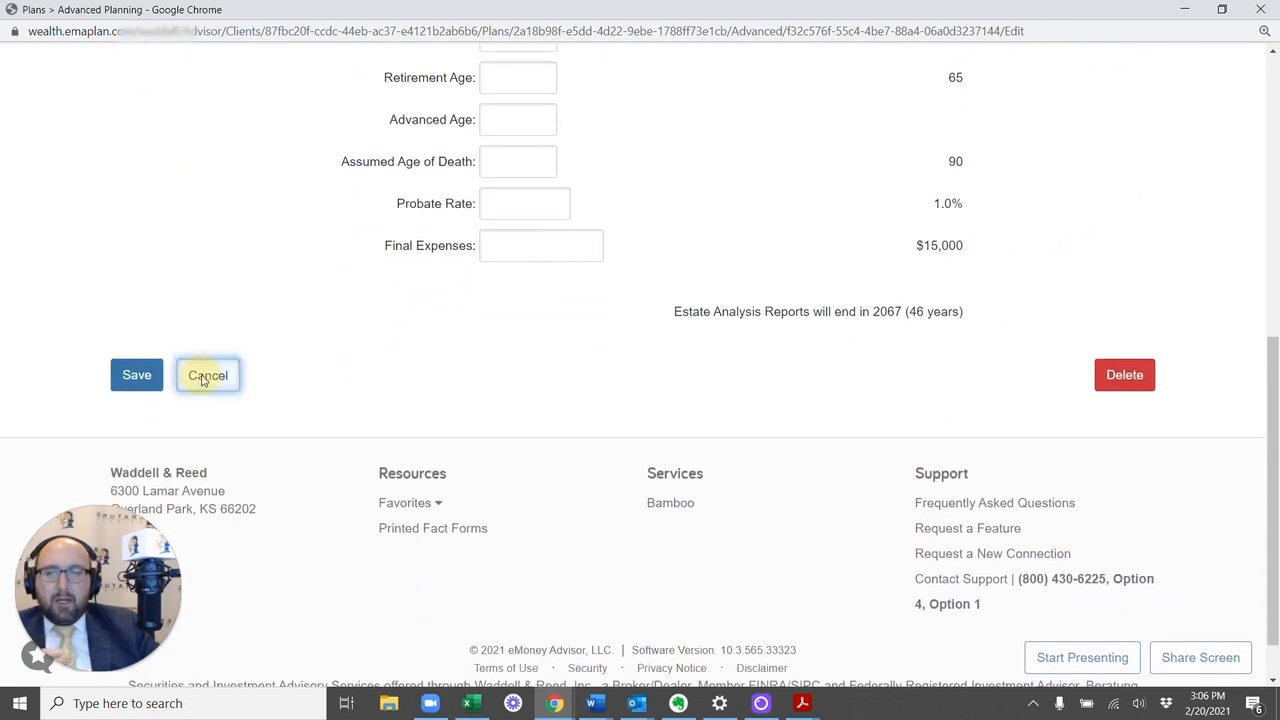
click(208, 382)
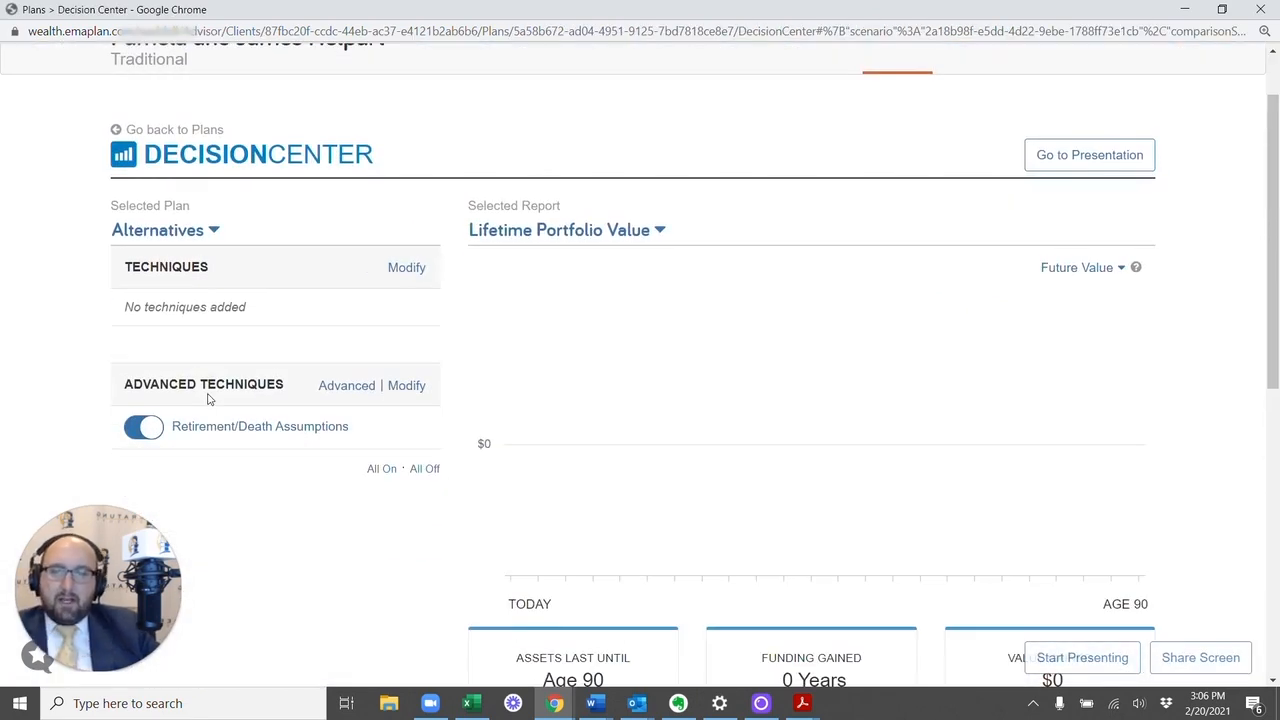
- Switch the Decision Center to the second client's Premature Death plan
click(163, 232)
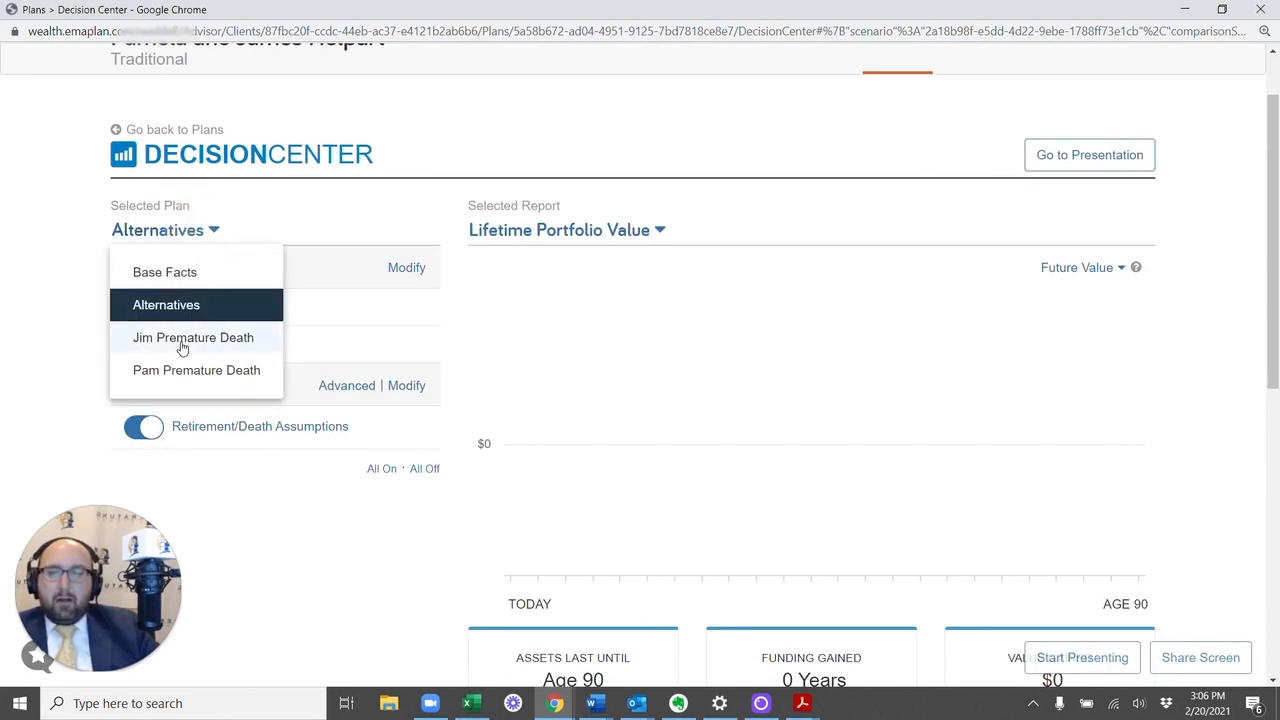
click(229, 507)
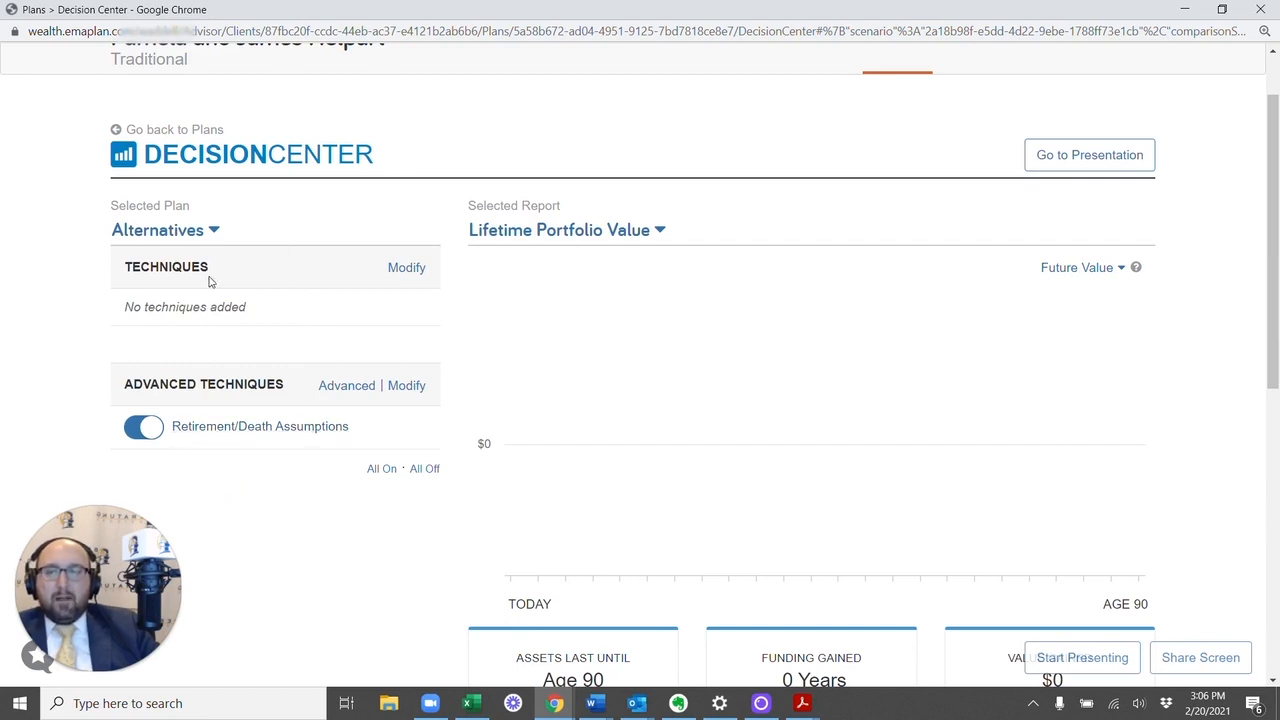
click(165, 232)
click(168, 336)
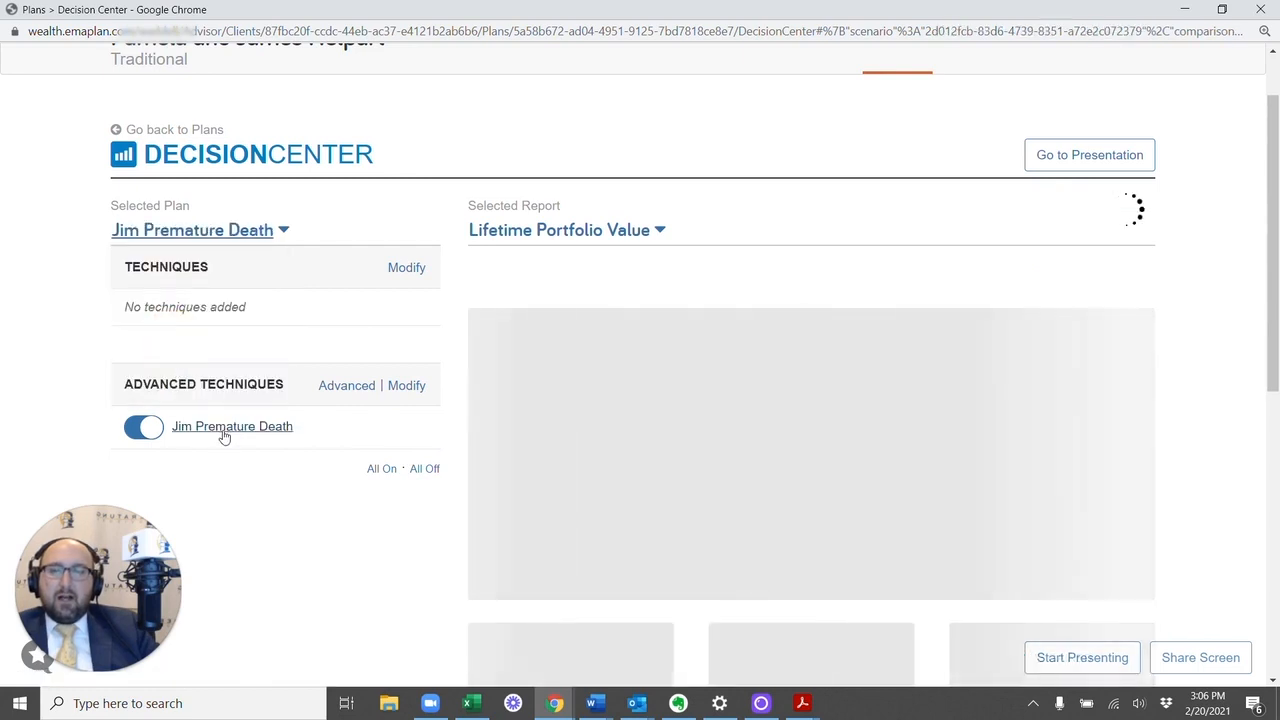